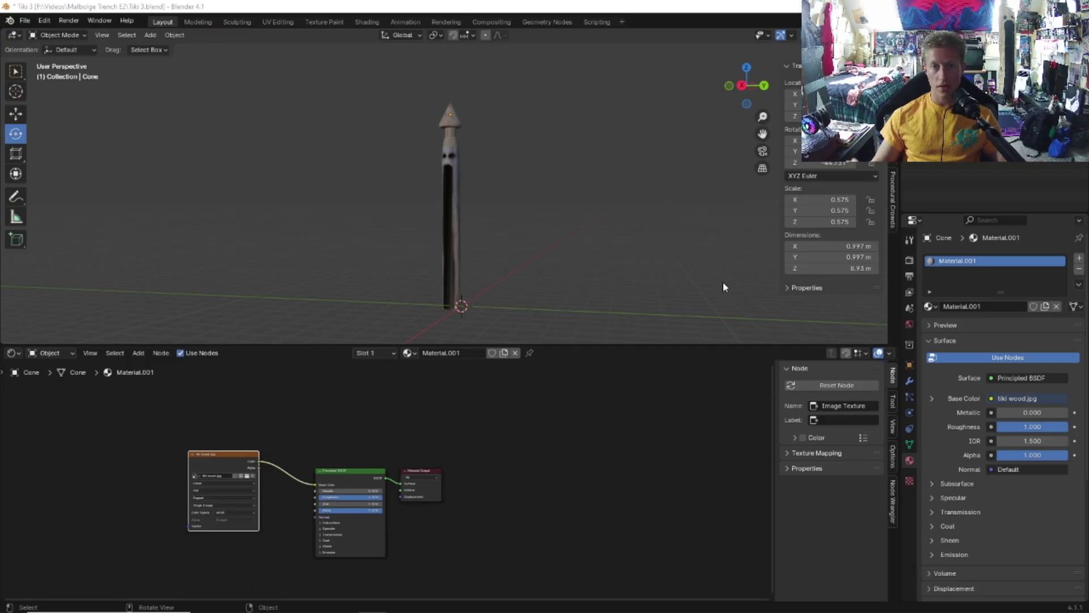
# Step: Add a cylinder mesh and place it beside the tiki pole, raised about 1.07 m in Z
pyautogui.moveTo(723, 287); pyautogui.dragTo(649, 178, button='middle')
pyautogui.hotkey('shift', 'a')
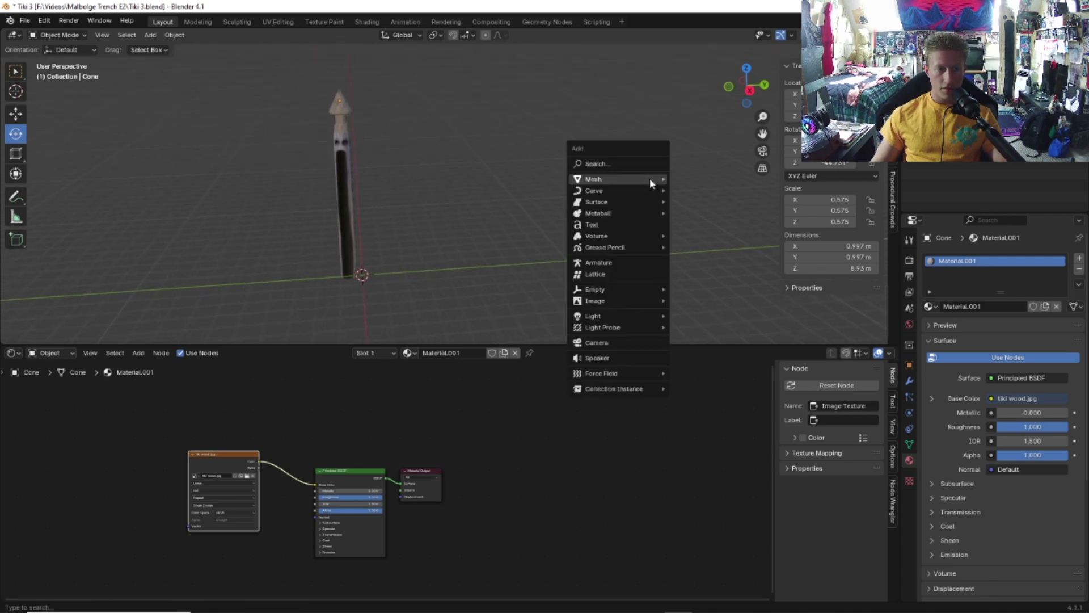
pyautogui.moveTo(649, 178)
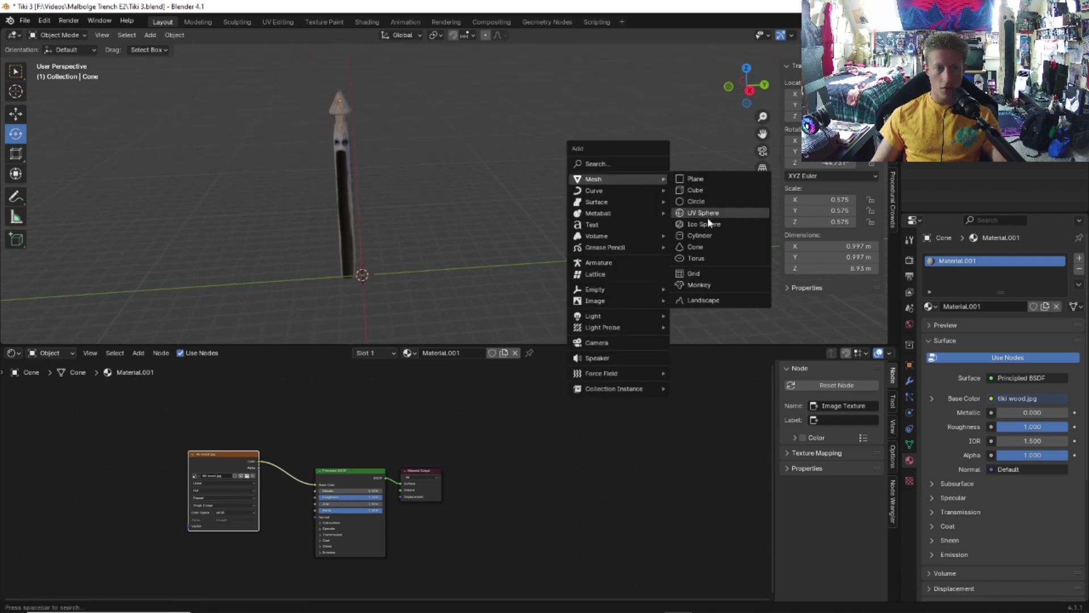
pyautogui.click(712, 235)
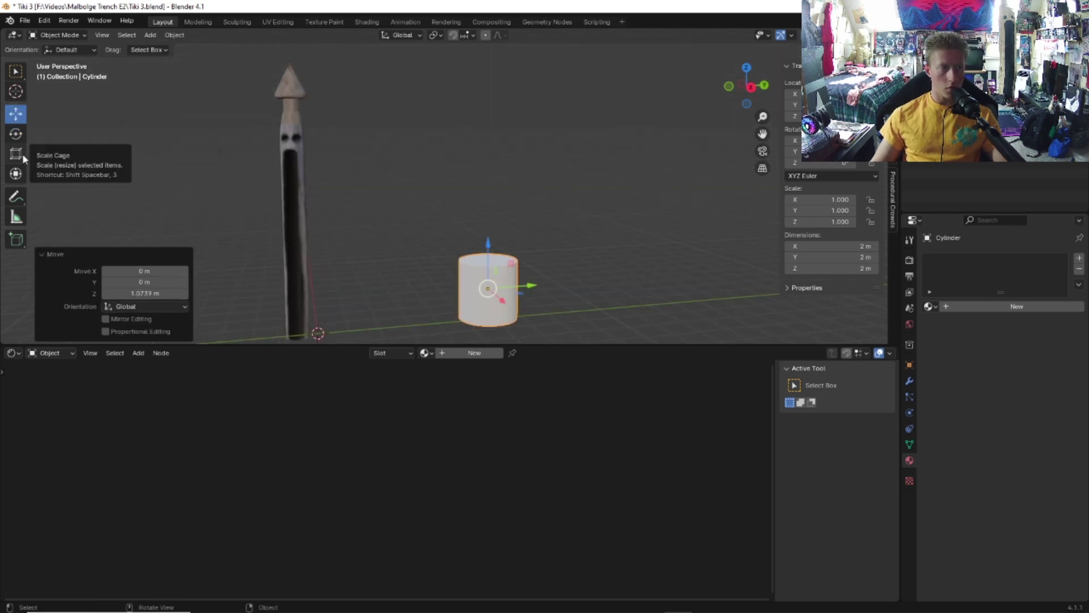
# Step: Scale the cylinder into a tall, thin pole about 0.79 m wide and 7.45 m tall
pyautogui.click(23, 159)
pyautogui.moveTo(472, 165); pyautogui.dragTo(503, 202, button='middle')
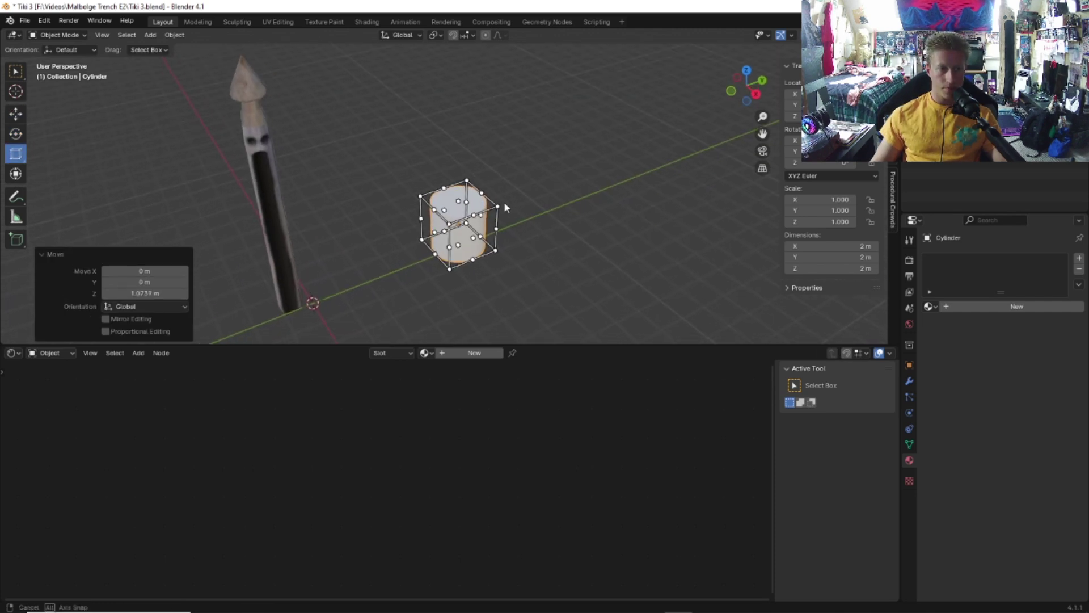
pyautogui.moveTo(494, 224); pyautogui.dragTo(455, 222)
pyautogui.moveTo(514, 200); pyautogui.dragTo(492, 227, button='middle')
pyautogui.scroll(3, 502, 218)
pyautogui.moveTo(446, 127); pyautogui.dragTo(471, 334)
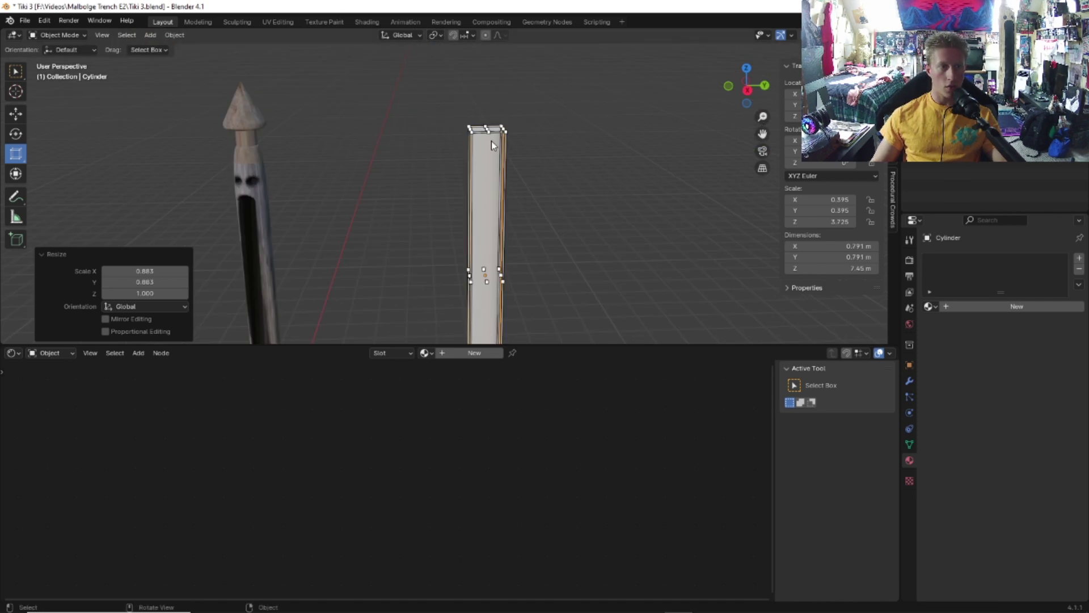
# Step: In Edit Mode, bevel the cylinder's top face with a width of about 0.391 m to taper the pole's upper end
pyautogui.click(77, 38)
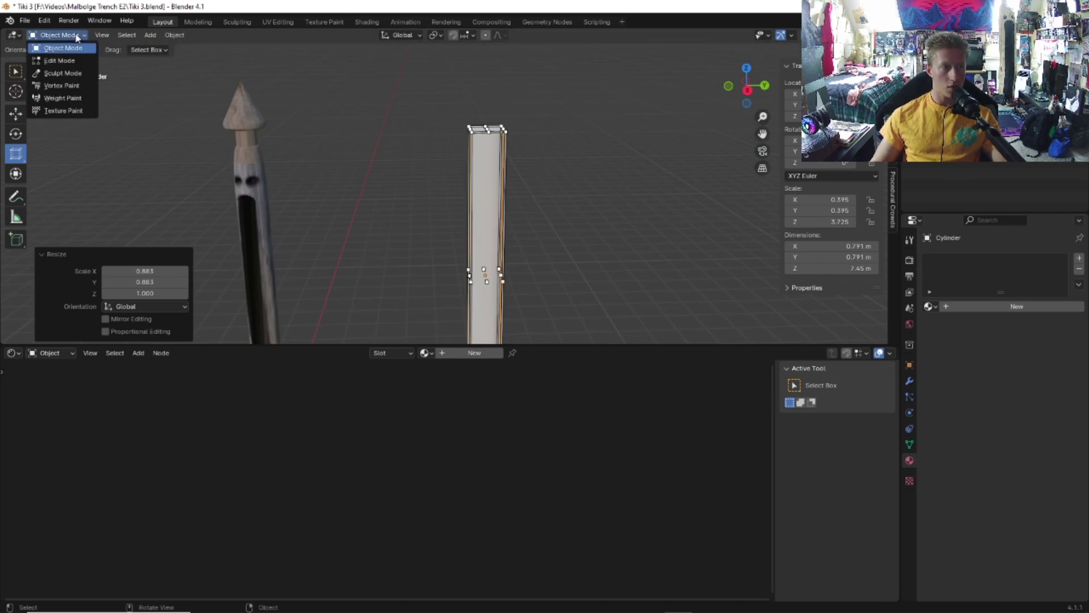
pyautogui.click(62, 60)
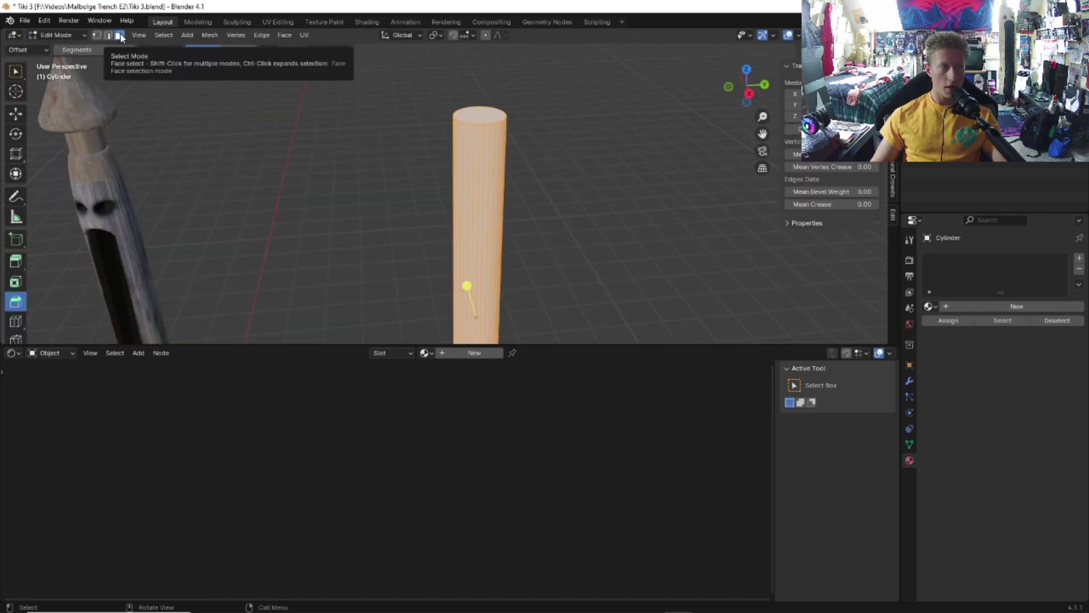
pyautogui.click(472, 112)
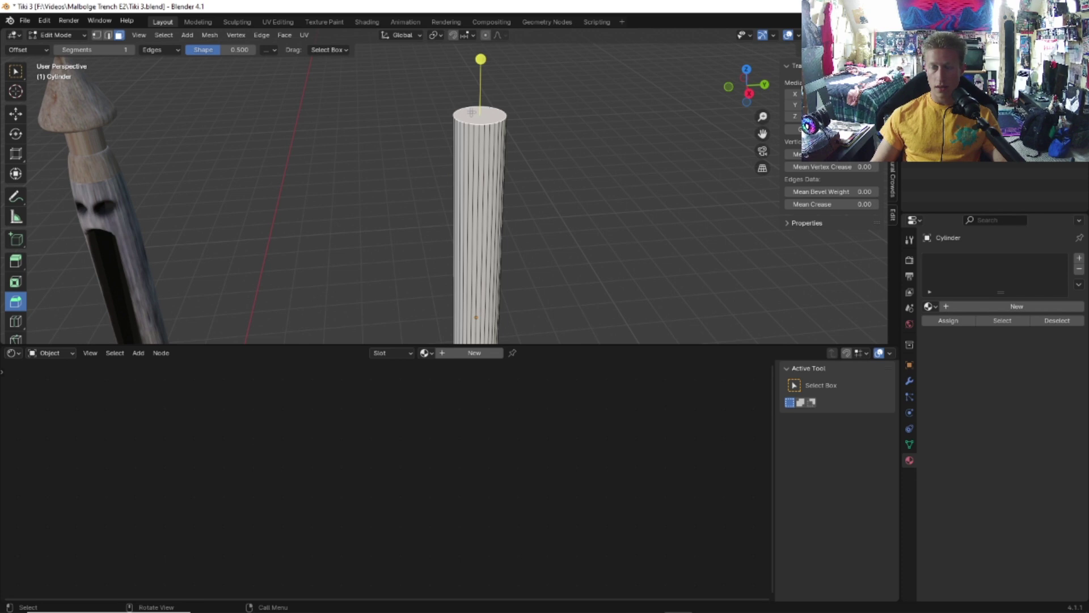
pyautogui.scroll(-3, 15, 250)
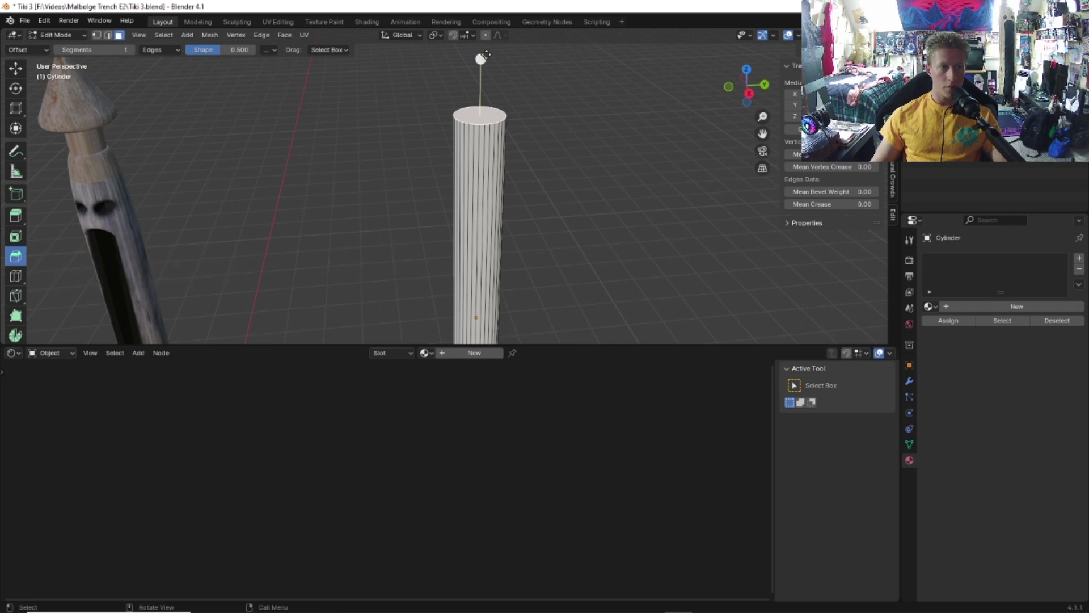
pyautogui.moveTo(485, 55); pyautogui.dragTo(481, 79)
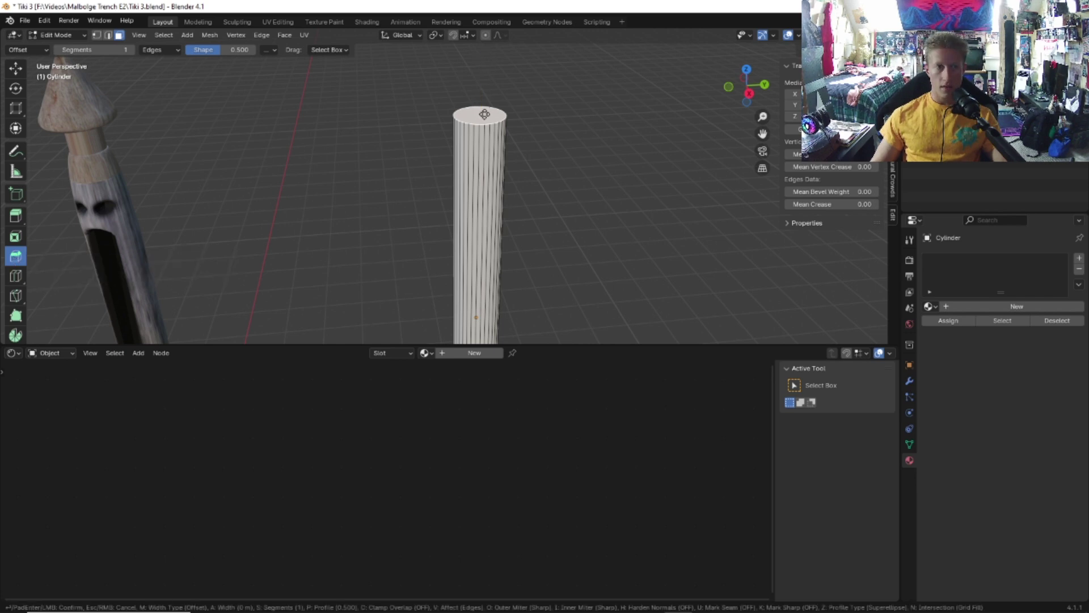
pyautogui.moveTo(488, 150); pyautogui.dragTo(487, 231)
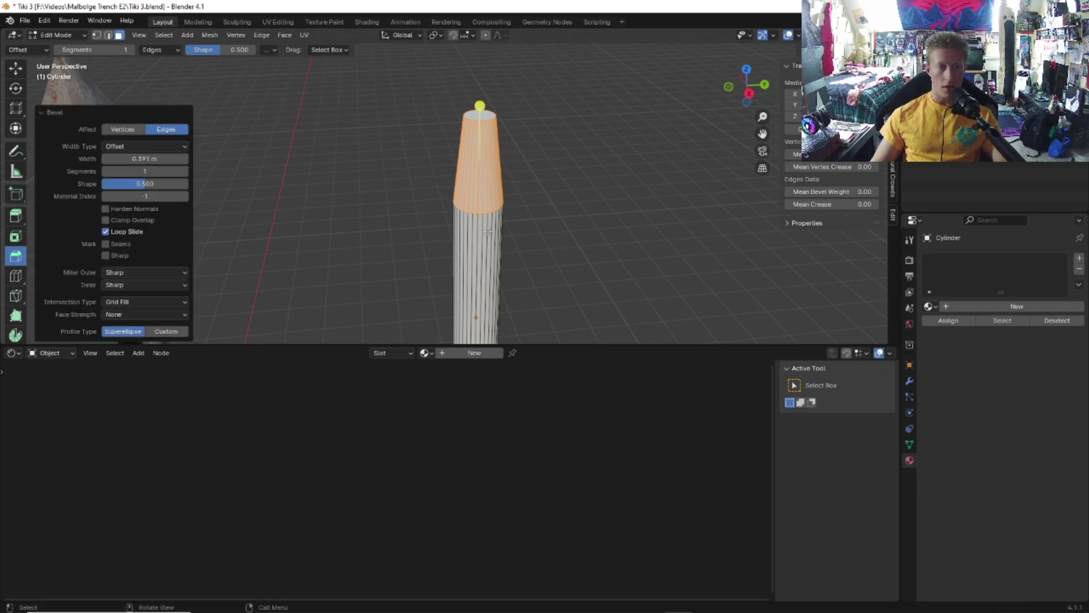
pyautogui.moveTo(487, 230); pyautogui.dragTo(479, 181, button='middle')
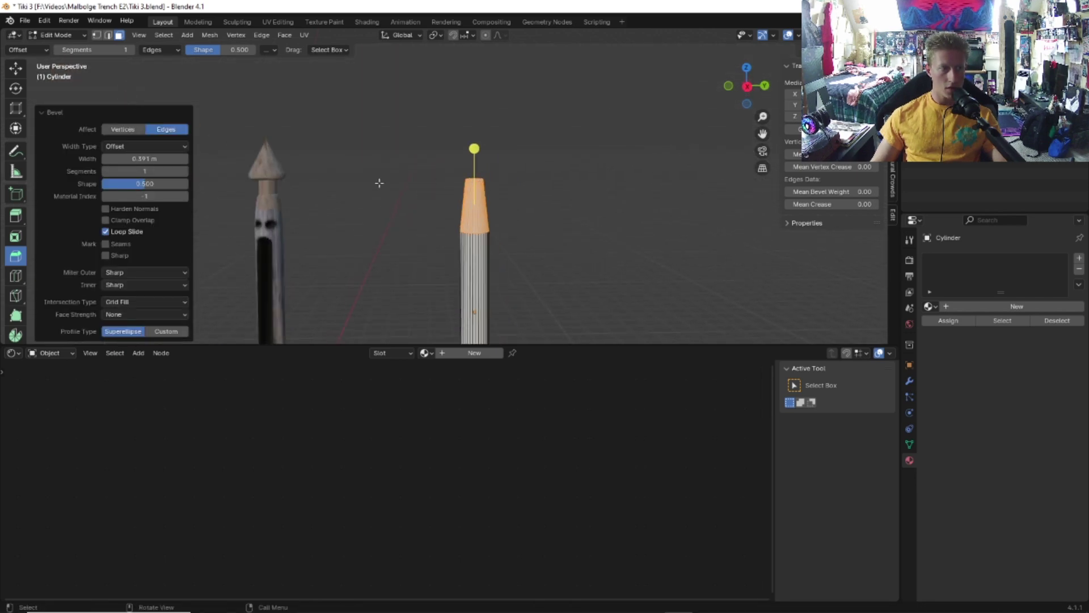
pyautogui.scroll(1, 419, 231)
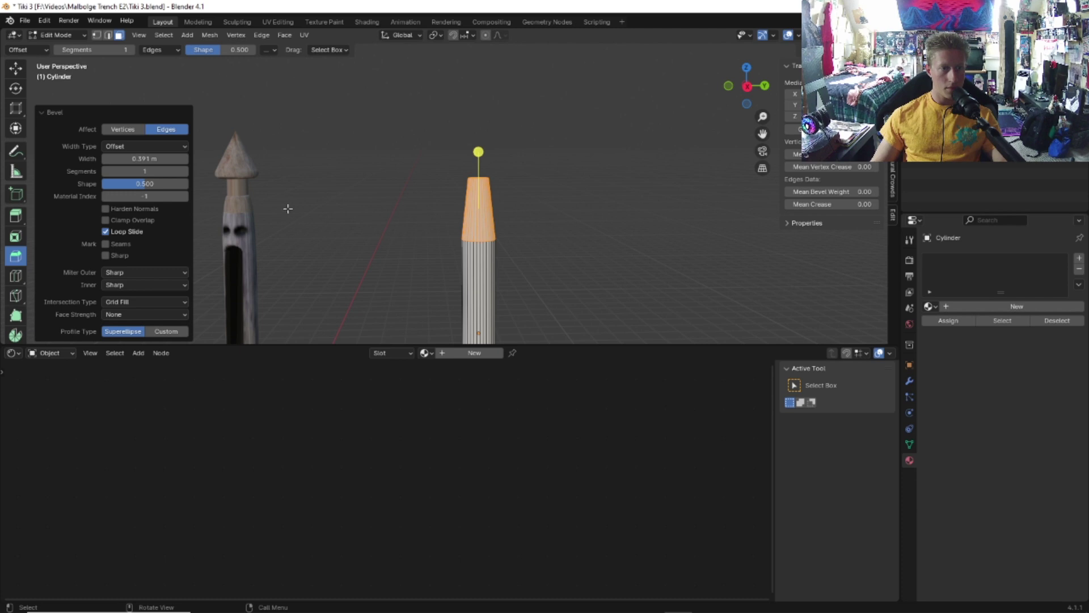
# Step: Set the bevel of the pole's upper end to 13 segments
pyautogui.click(132, 171)
pyautogui.write('10')
pyautogui.press('Return')
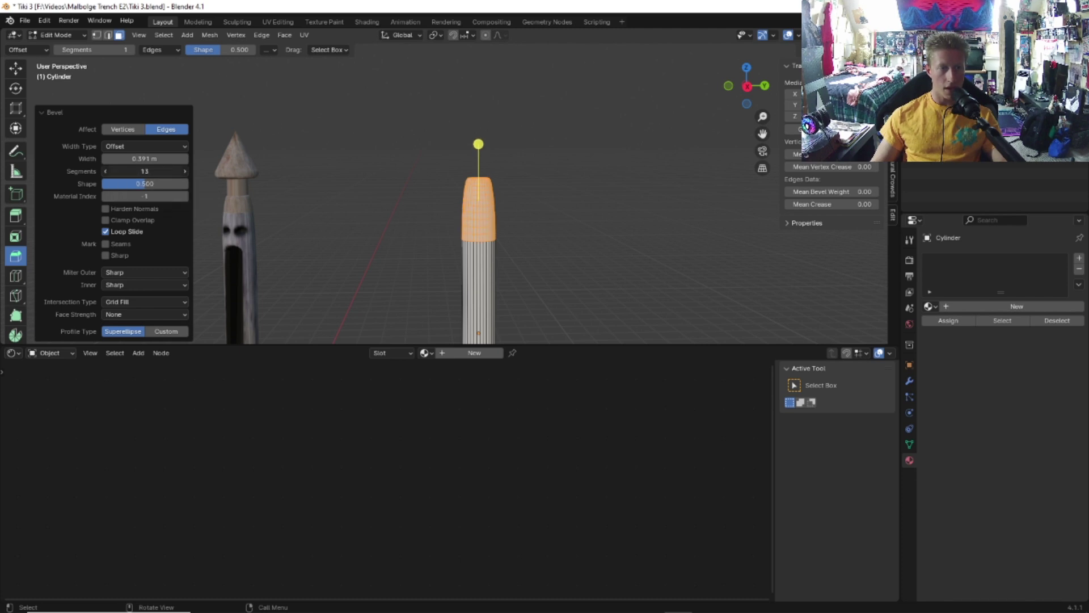
pyautogui.moveTo(142, 171); pyautogui.dragTo(116, 172)
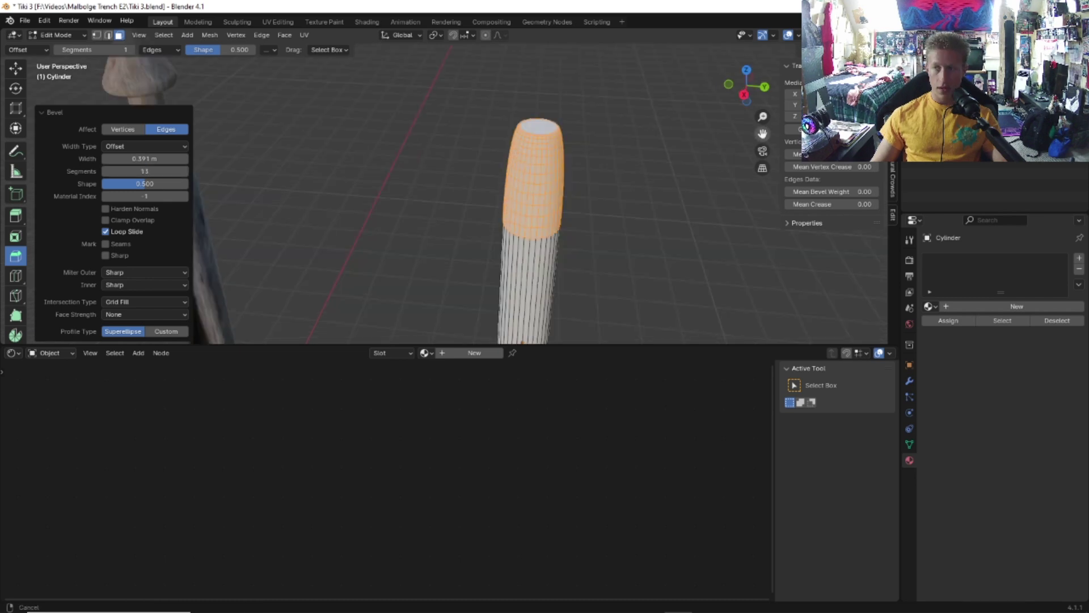
# Step: Raise the pole's top face to form a short neck, making it about 7.89 m tall, and return to Object Mode
pyautogui.keyDown('shift'); pyautogui.moveTo(708, 96); pyautogui.dragTo(664, 181, button='middle'); pyautogui.keyUp('shift')
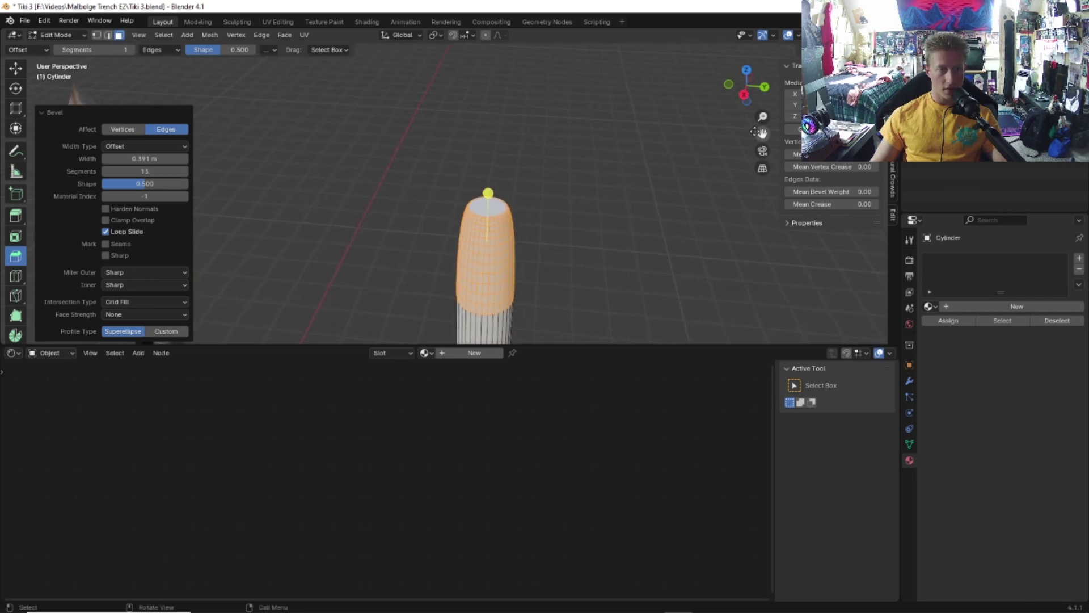
pyautogui.scroll(1, 664, 181)
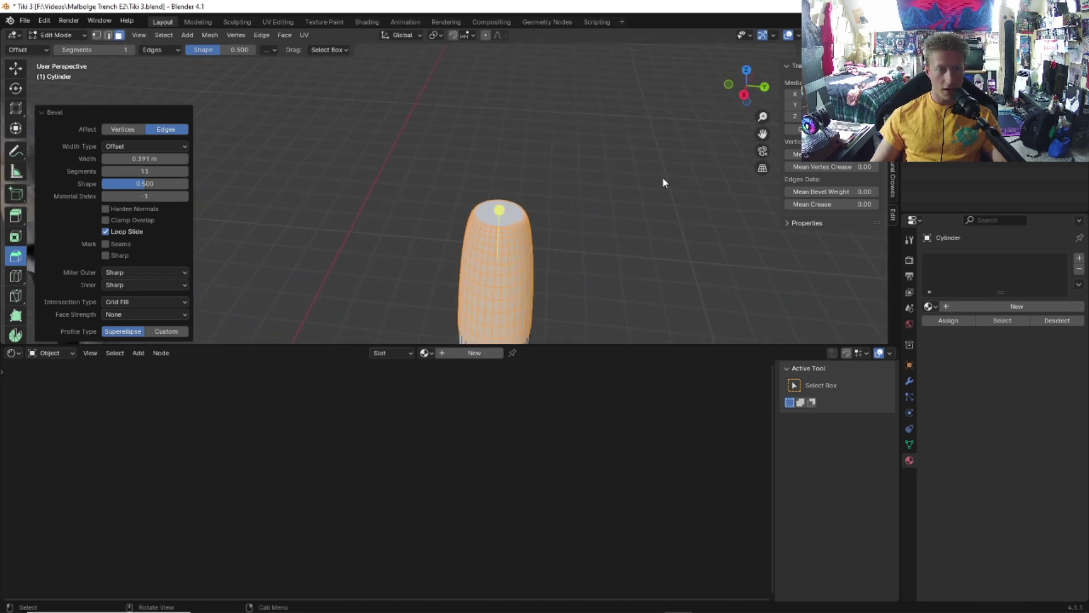
pyautogui.click(517, 215)
pyautogui.moveTo(511, 184); pyautogui.dragTo(518, 180, button='middle')
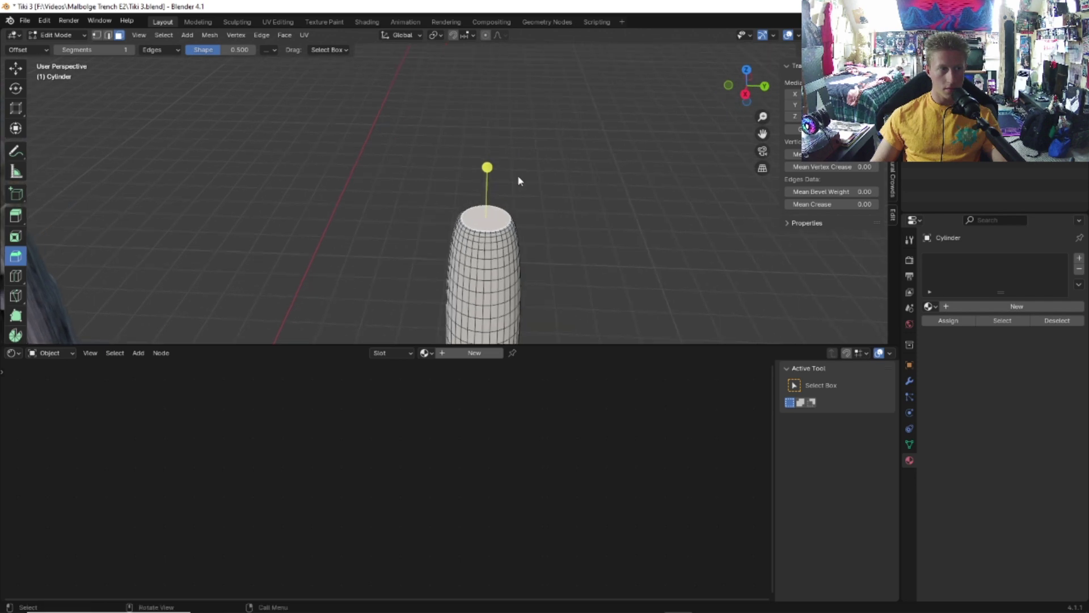
pyautogui.click(16, 69)
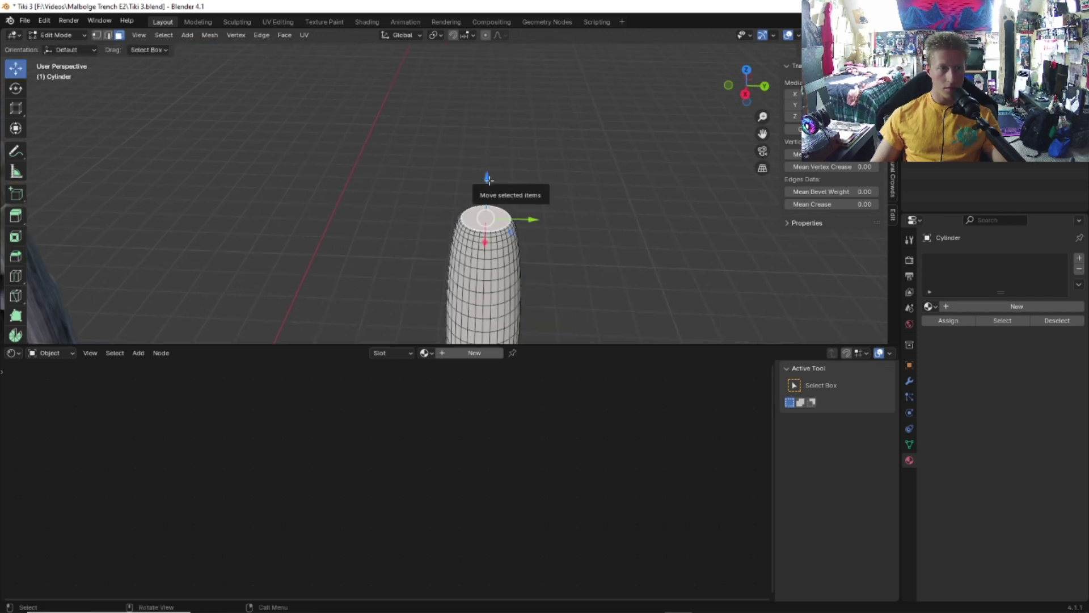
pyautogui.moveTo(489, 180); pyautogui.dragTo(493, 130)
pyautogui.click(57, 35)
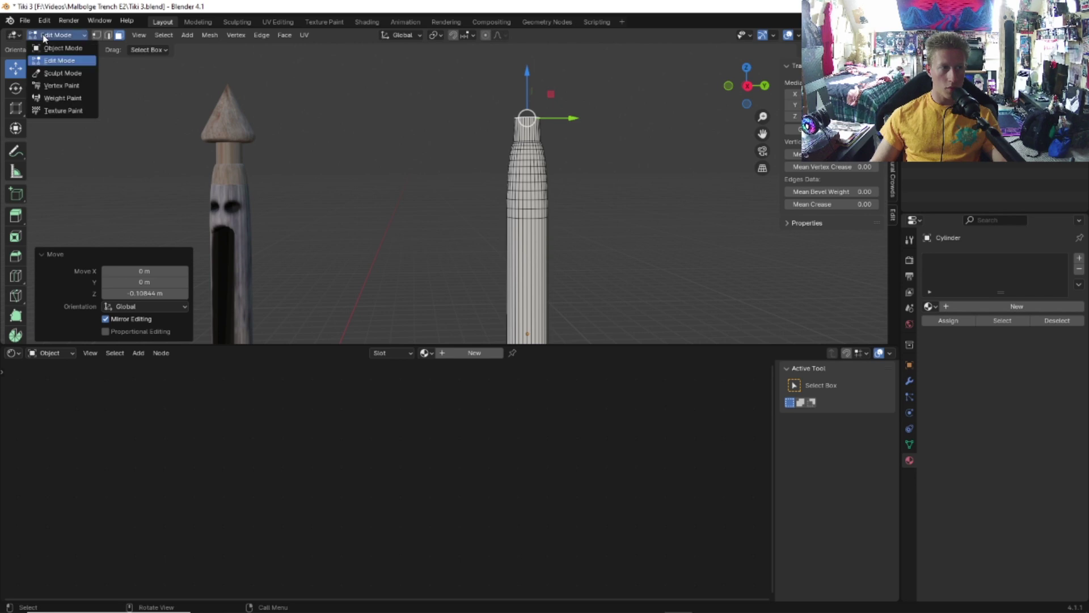
pyautogui.click(50, 47)
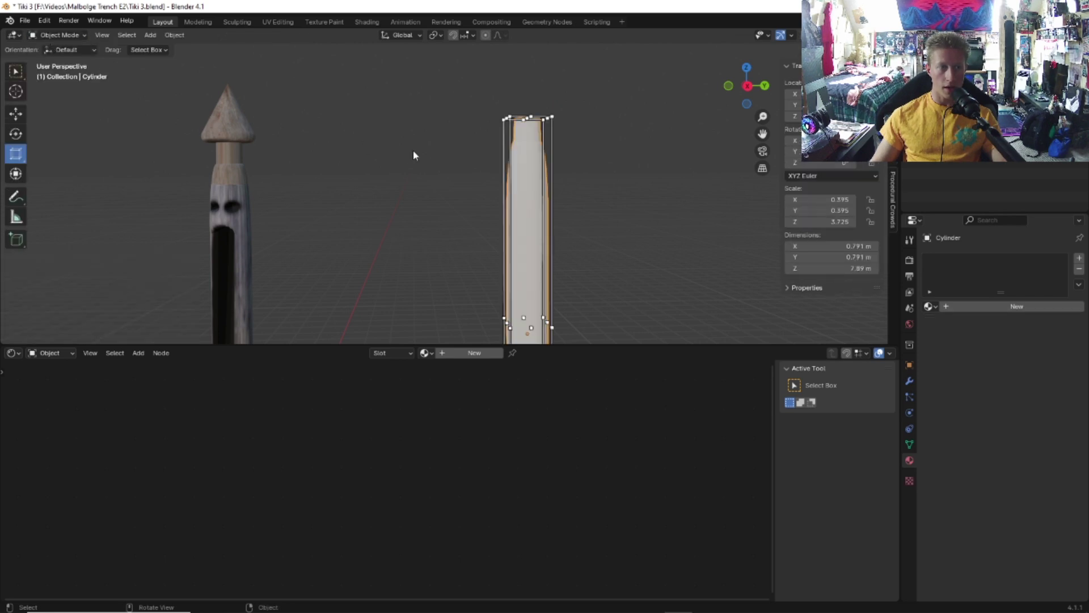
# Step: Add a cone mesh and move it about 5.12 m along Y and up in Z, centred above the pole's neck
pyautogui.hotkey('shift', 'a')
pyautogui.moveTo(417, 163)
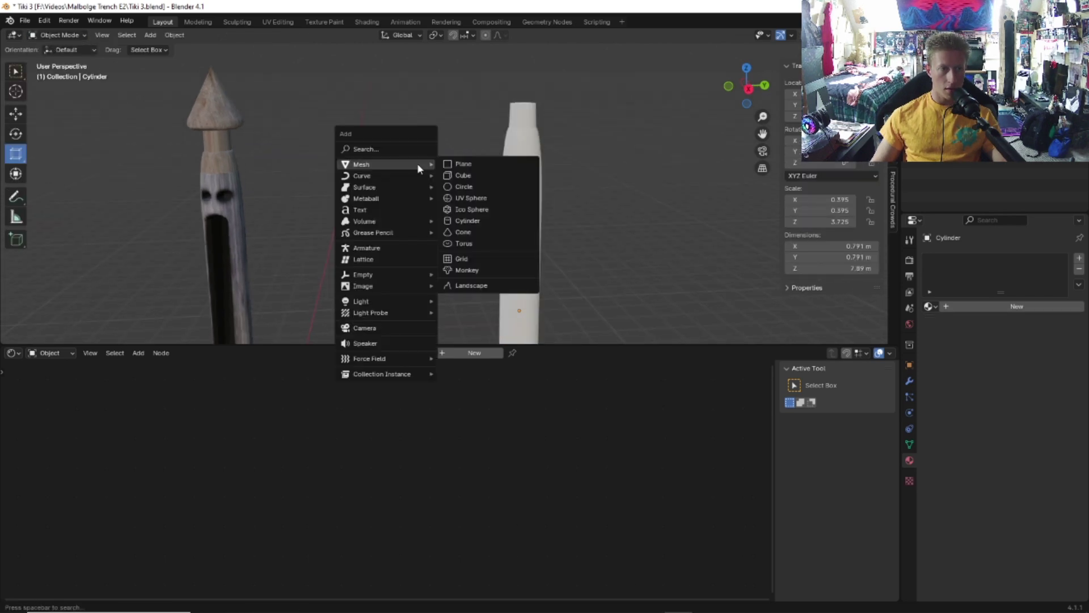
pyautogui.click(478, 233)
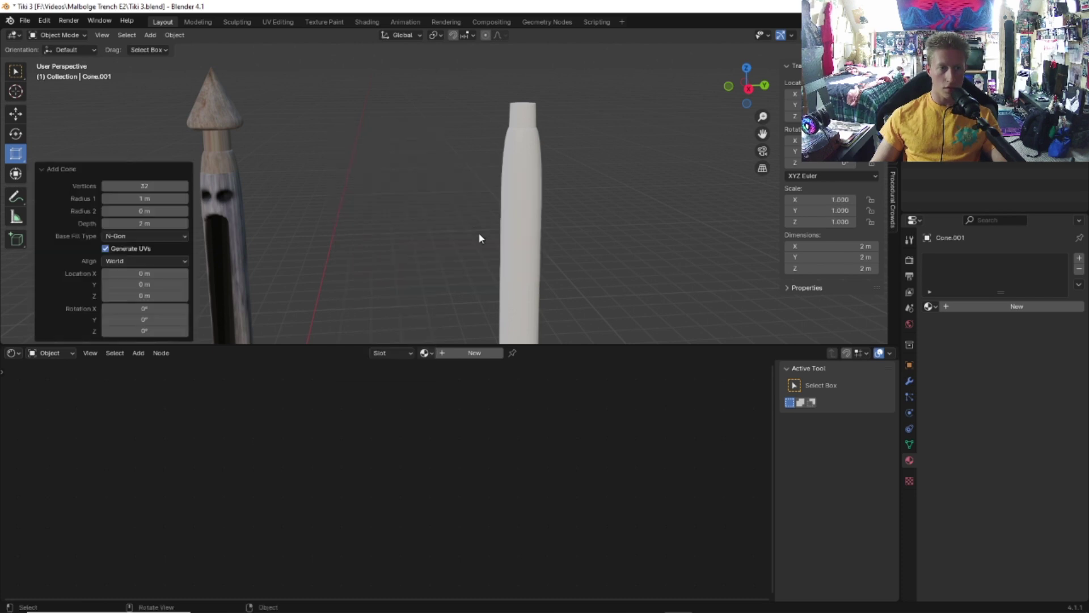
pyautogui.moveTo(509, 180); pyautogui.dragTo(539, 222, button='middle')
pyautogui.moveTo(499, 127); pyautogui.dragTo(414, 62, button='middle')
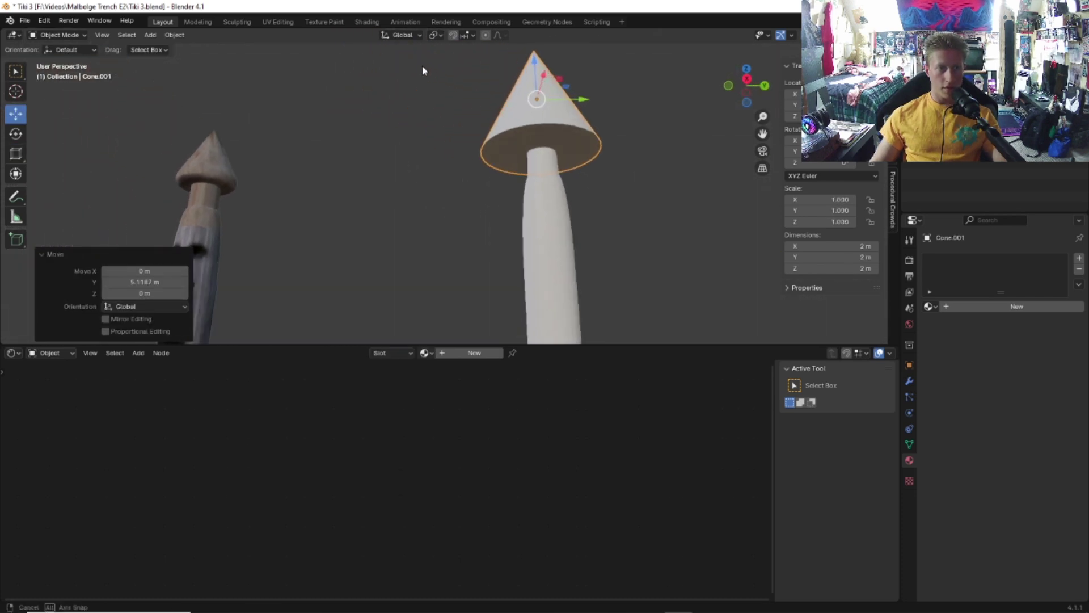
pyautogui.moveTo(606, 89); pyautogui.dragTo(611, 88)
pyautogui.moveTo(611, 87); pyautogui.dragTo(612, 87)
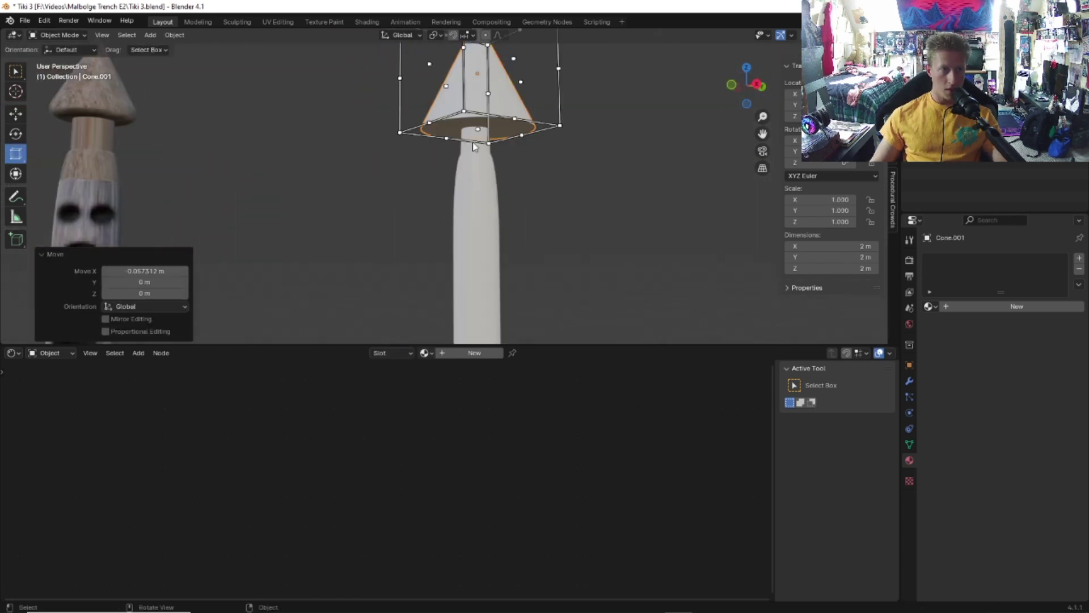
# Step: Scale the cone uniformly to about 0.58 and seat its base on the pole's neck
pyautogui.scroll(-4, 487, 154)
pyautogui.moveTo(475, 145); pyautogui.dragTo(494, 152, button='middle')
pyautogui.moveTo(493, 64); pyautogui.dragTo(473, 78)
pyautogui.moveTo(405, 80); pyautogui.dragTo(413, 85)
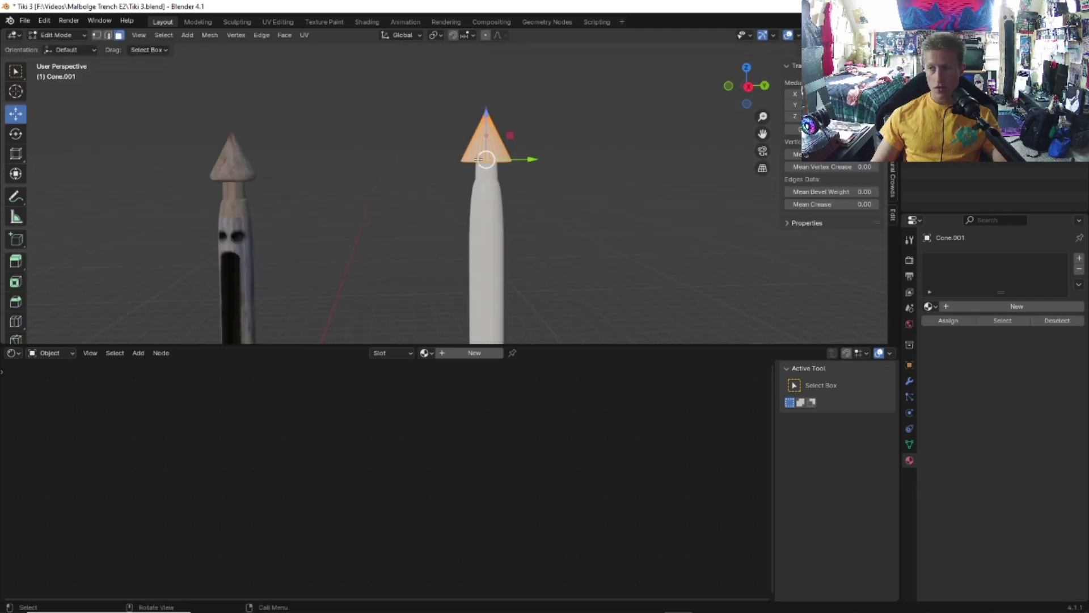
# Step: In Edit Mode, select the cone's base face and bevel its rim by about 0.3 m
pyautogui.click(56, 34)
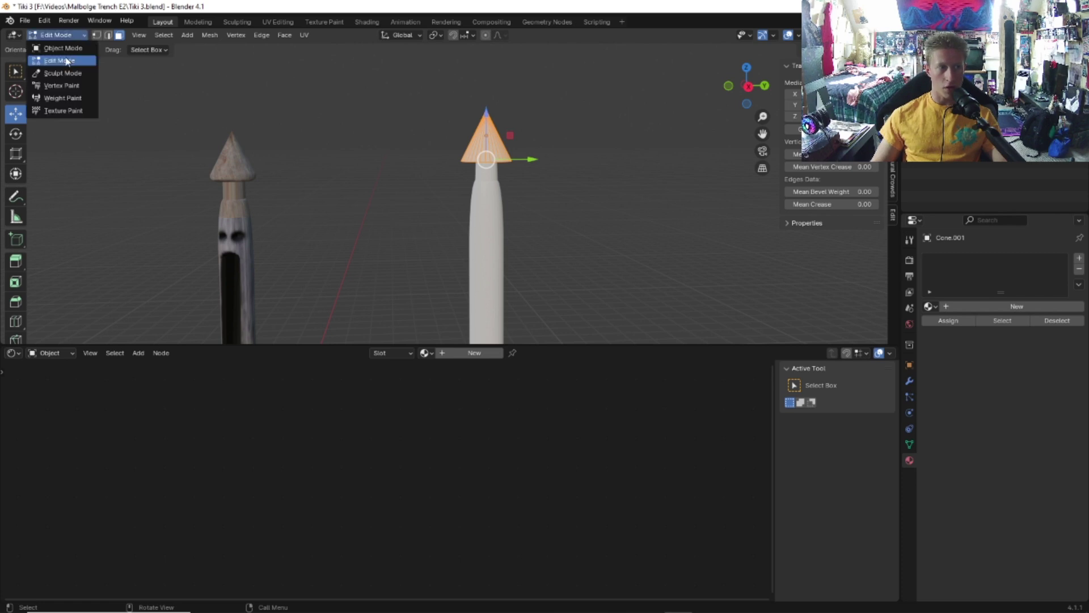
pyautogui.scroll(3, 448, 194)
pyautogui.moveTo(454, 192); pyautogui.dragTo(503, 173, button='middle')
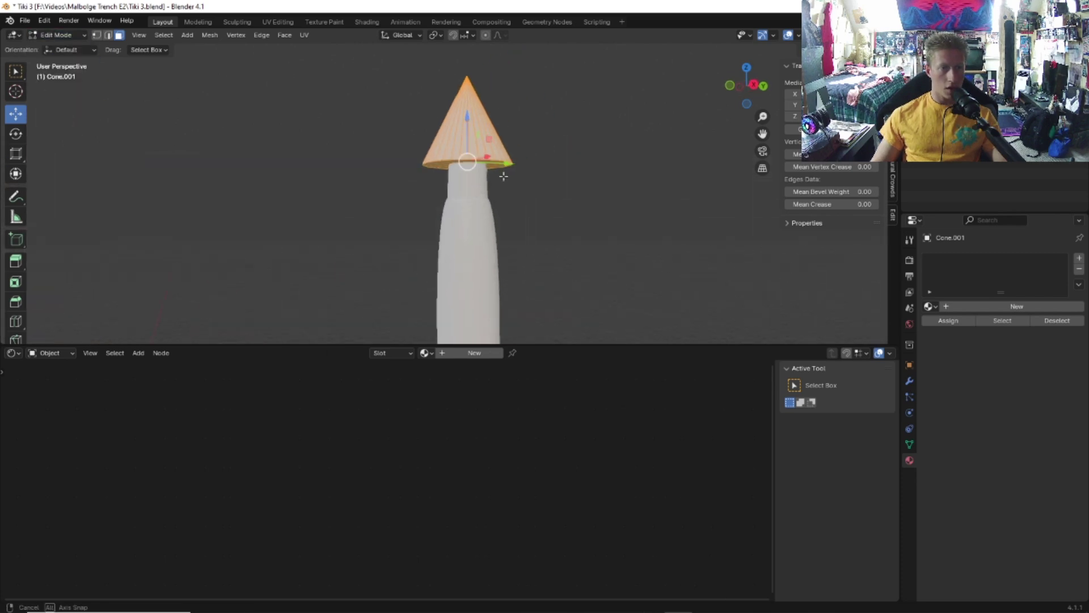
pyautogui.scroll(3, 502, 172)
pyautogui.click(405, 174)
pyautogui.hotkey('shift', 'space')
pyautogui.press('b')
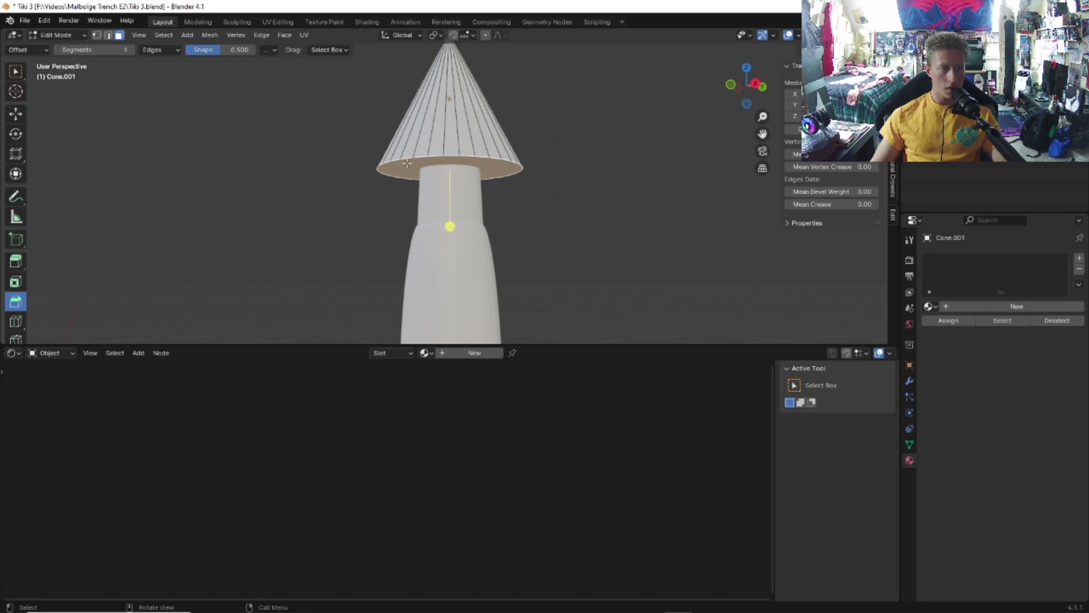
pyautogui.moveTo(410, 162); pyautogui.dragTo(389, 182, button='middle')
pyautogui.moveTo(545, 139); pyautogui.dragTo(554, 117)
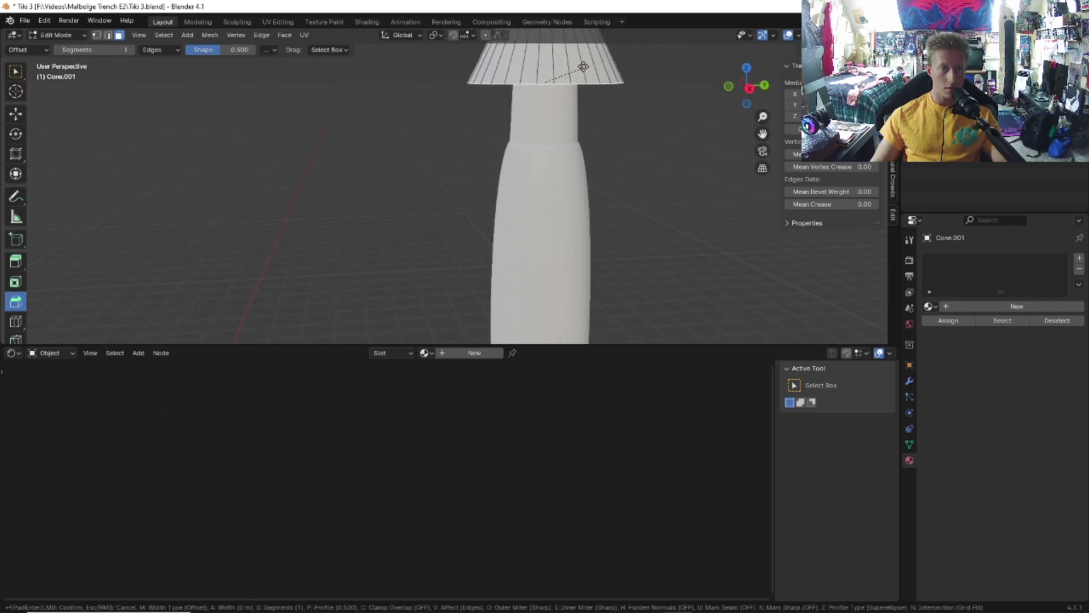
pyautogui.moveTo(583, 66); pyautogui.dragTo(609, 233)
# Step: Set the cone rim's bevel to 18 segments and return to Object Mode
pyautogui.scroll(-1, 614, 215)
pyautogui.moveTo(142, 171); pyautogui.dragTo(167, 171)
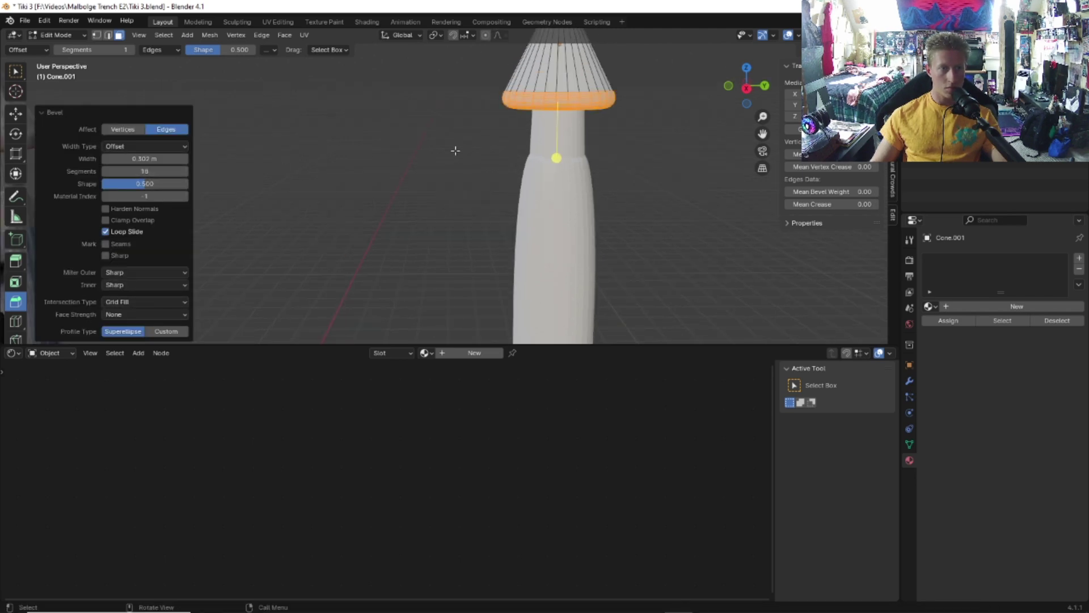
pyautogui.scroll(-6, 448, 148)
pyautogui.press('Tab')
pyautogui.scroll(2, 509, 176)
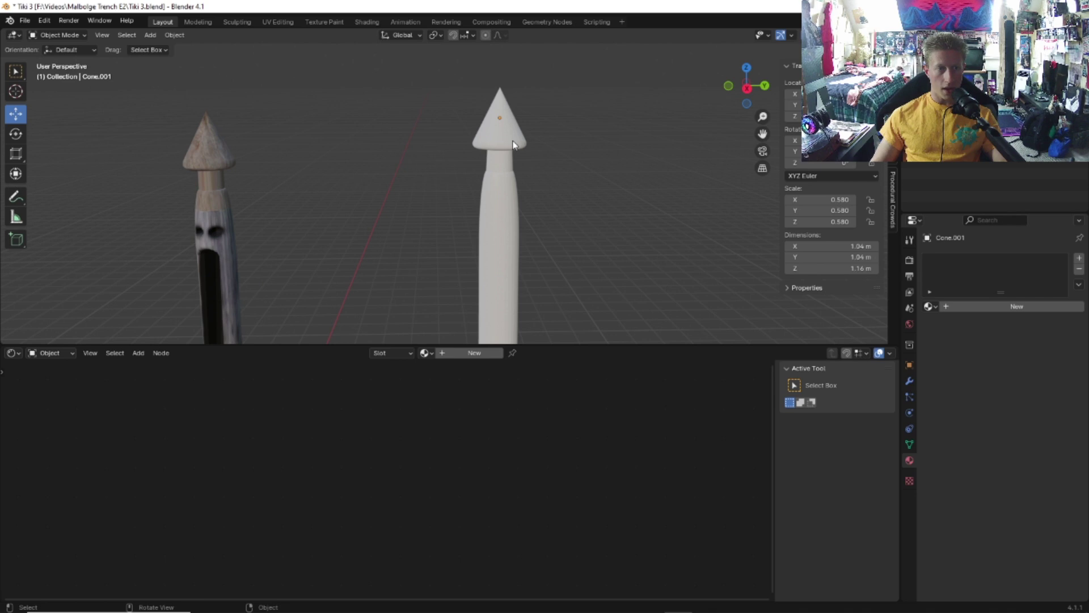
# Step: Select the cone cap together with the pole and join them into one object
pyautogui.click(514, 145)
pyautogui.moveTo(520, 158); pyautogui.dragTo(540, 158, button='middle')
pyautogui.moveTo(554, 141); pyautogui.dragTo(557, 141)
pyautogui.moveTo(557, 140); pyautogui.dragTo(490, 219, button='middle')
pyautogui.click(635, 146)
pyautogui.scroll(-5, 489, 219)
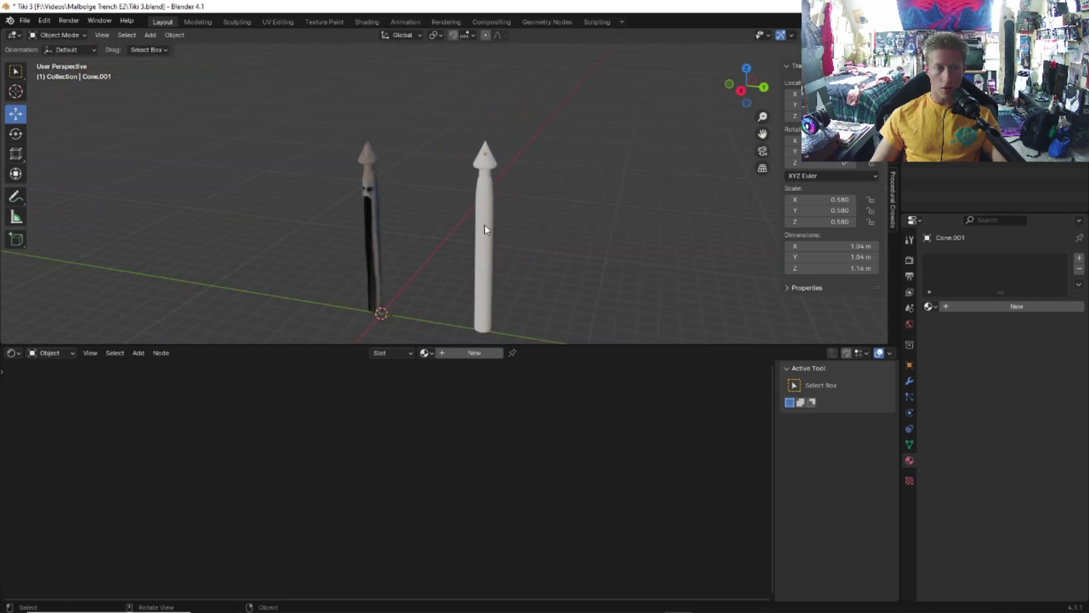
pyautogui.click(484, 226)
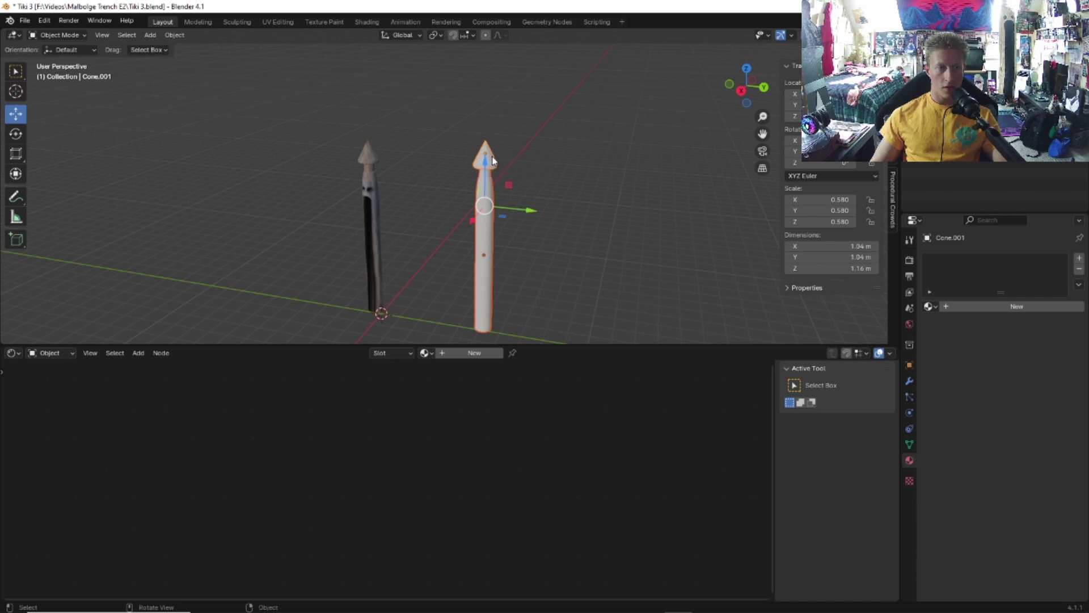
pyautogui.rightClick(491, 158)
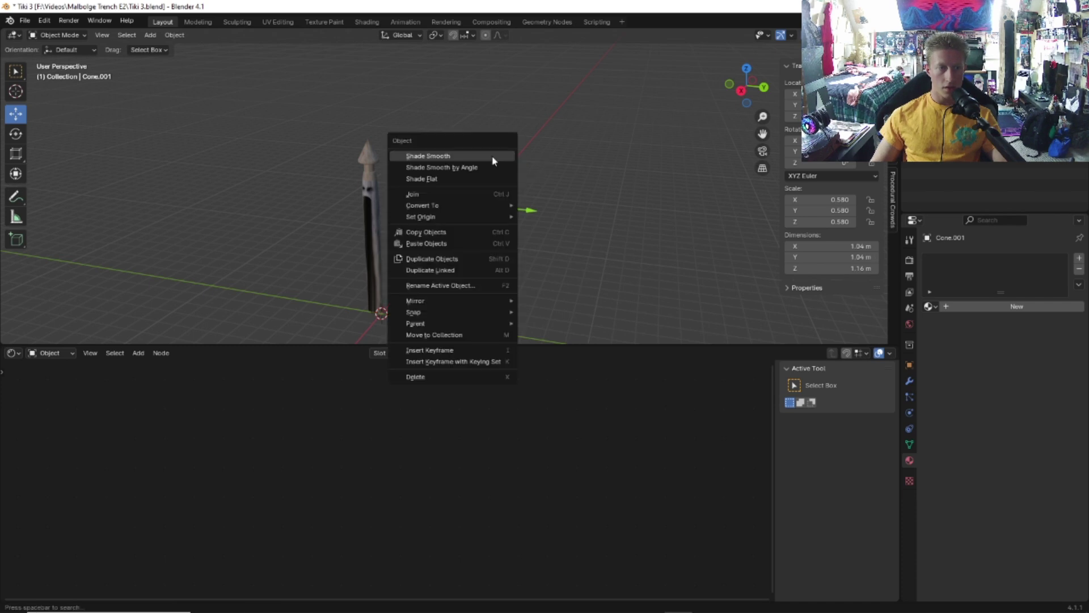
pyautogui.click(459, 194)
pyautogui.scroll(5, 536, 206)
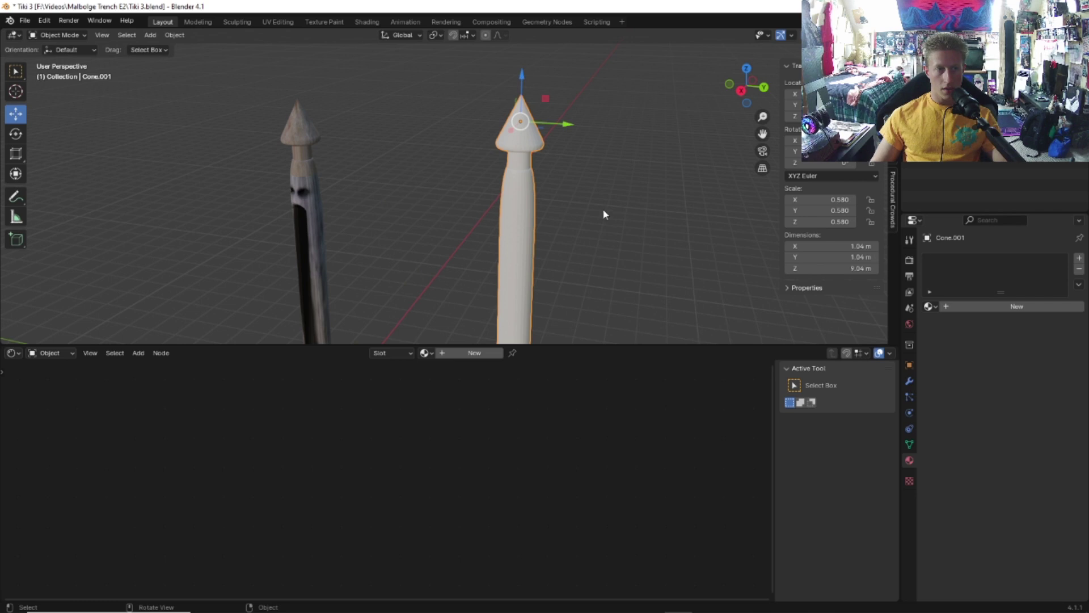
# Step: Switch the joined tiki to the Sculpting workspace, with the Crease brush and Y-axis mirroring active
pyautogui.click(520, 211)
pyautogui.moveTo(555, 129); pyautogui.dragTo(572, 148)
pyautogui.moveTo(572, 148); pyautogui.dragTo(353, 236, button='middle')
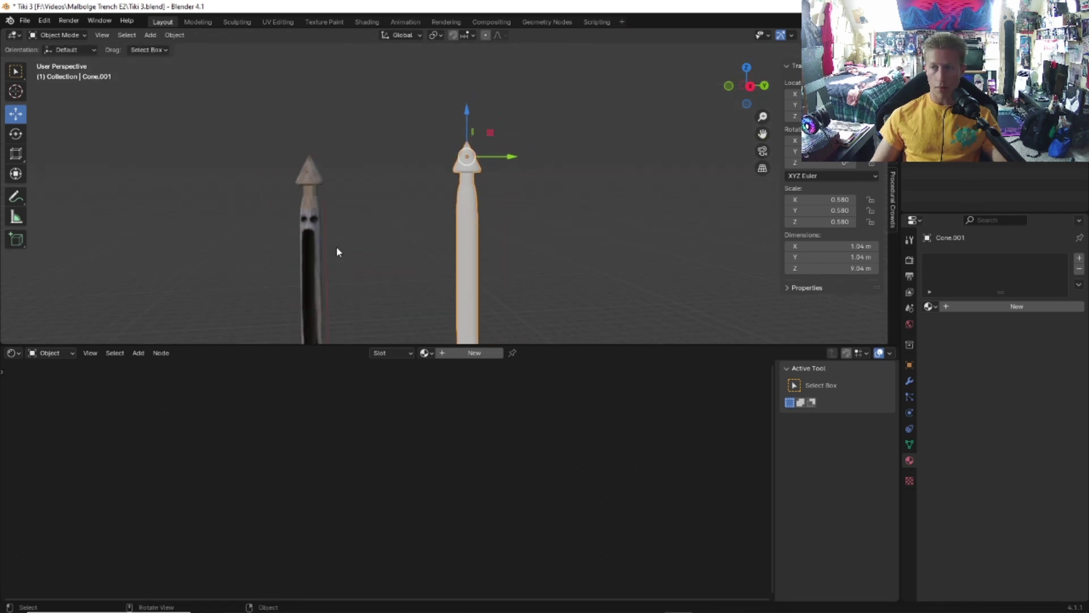
pyautogui.scroll(4, 627, 246)
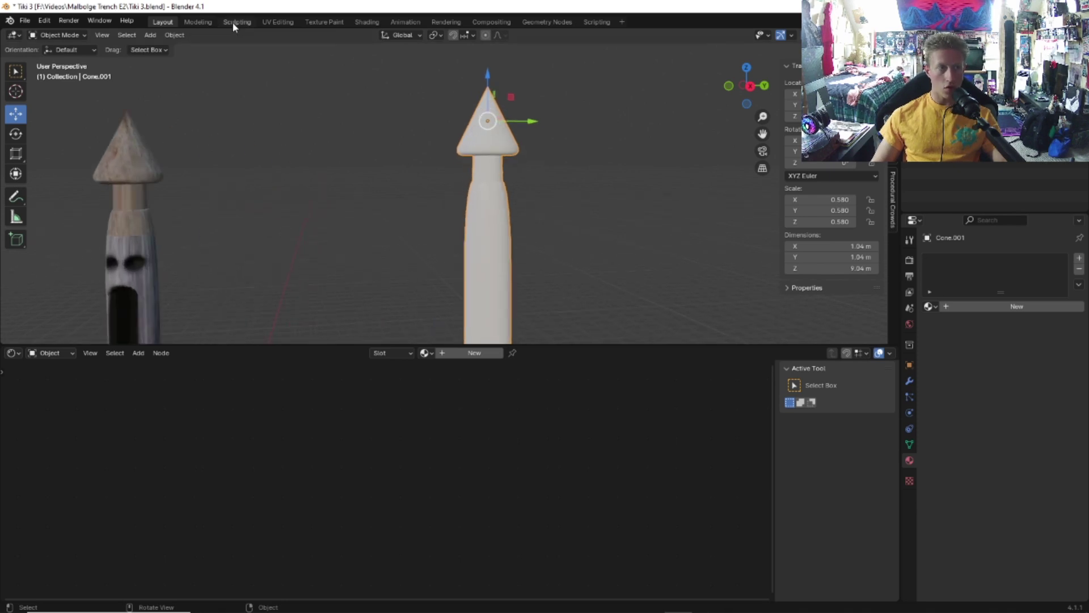
pyautogui.click(233, 23)
pyautogui.moveTo(363, 148)
pyautogui.mouseDown(button='middle')
pyautogui.moveTo(465, 182)
pyautogui.moveTo(564, 195)
pyautogui.moveTo(652, 151)
pyautogui.moveTo(839, 148)
pyautogui.moveTo(590, 182)
pyautogui.moveTo(574, 169)
pyautogui.mouseUp(button='middle')
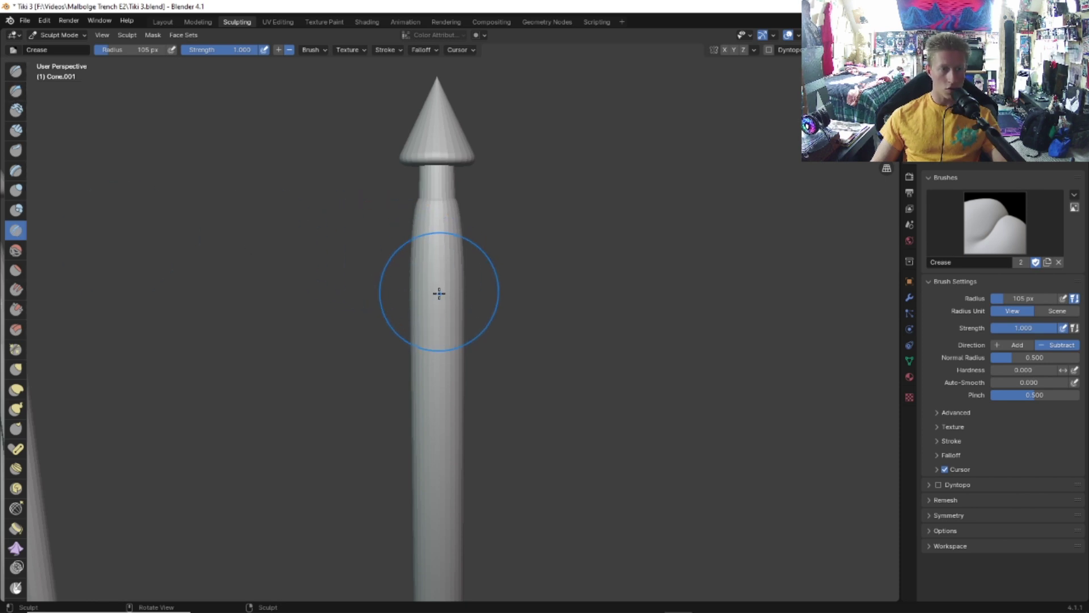
pyautogui.scroll(2, 438, 292)
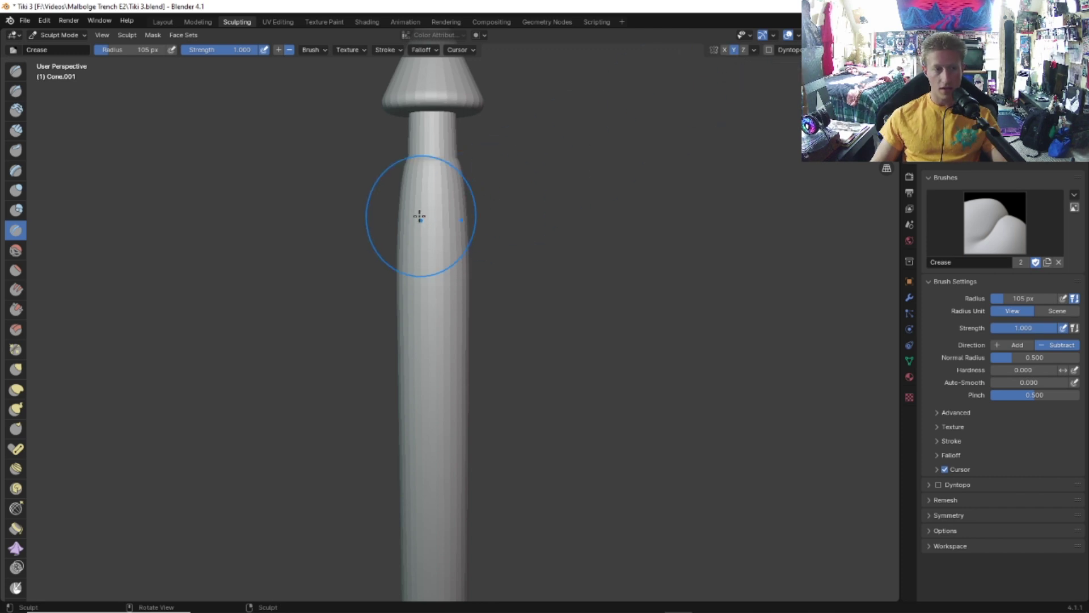
pyautogui.keyDown('shift'); pyautogui.moveTo(419, 216); pyautogui.dragTo(445, 227, button='middle'); pyautogui.keyUp('shift')
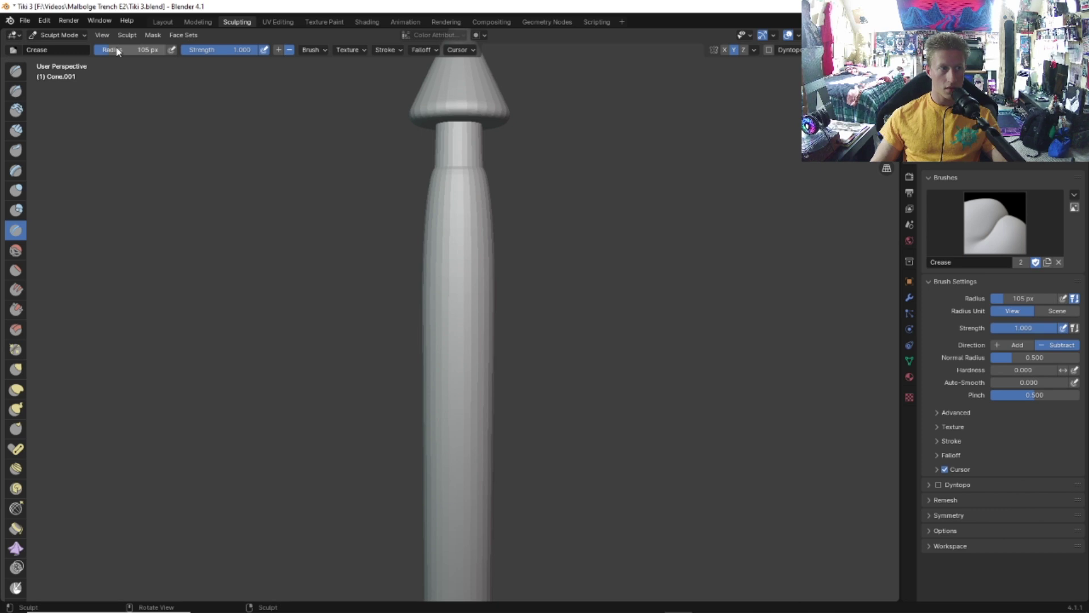
# Step: Try to carve the pole's front below the neck with the Crease brush at 105 px radius, and undo the strokes
pyautogui.click(458, 298)
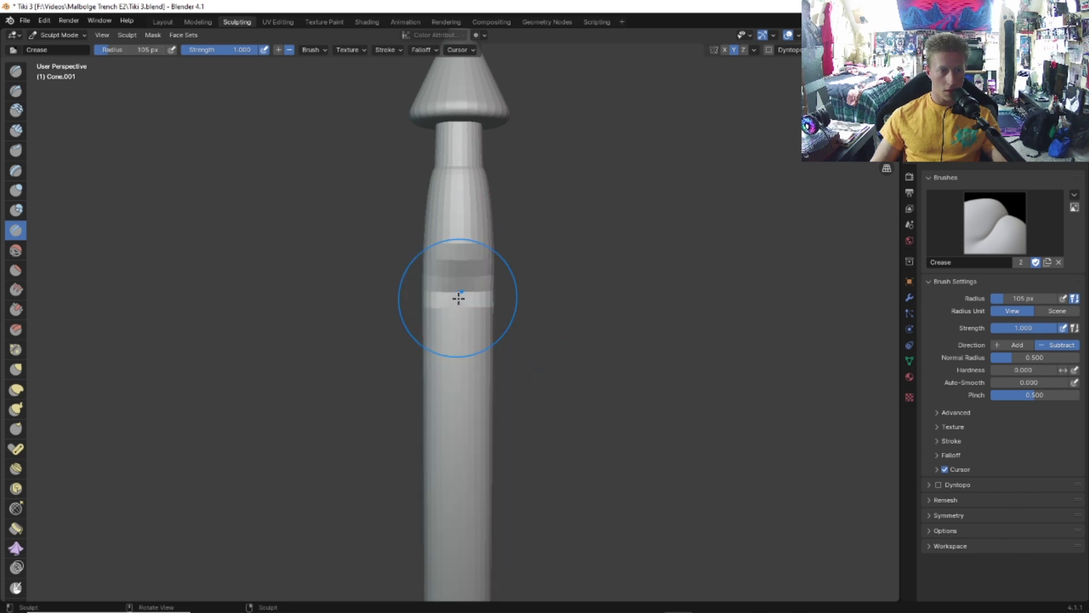
pyautogui.moveTo(458, 298); pyautogui.dragTo(457, 399)
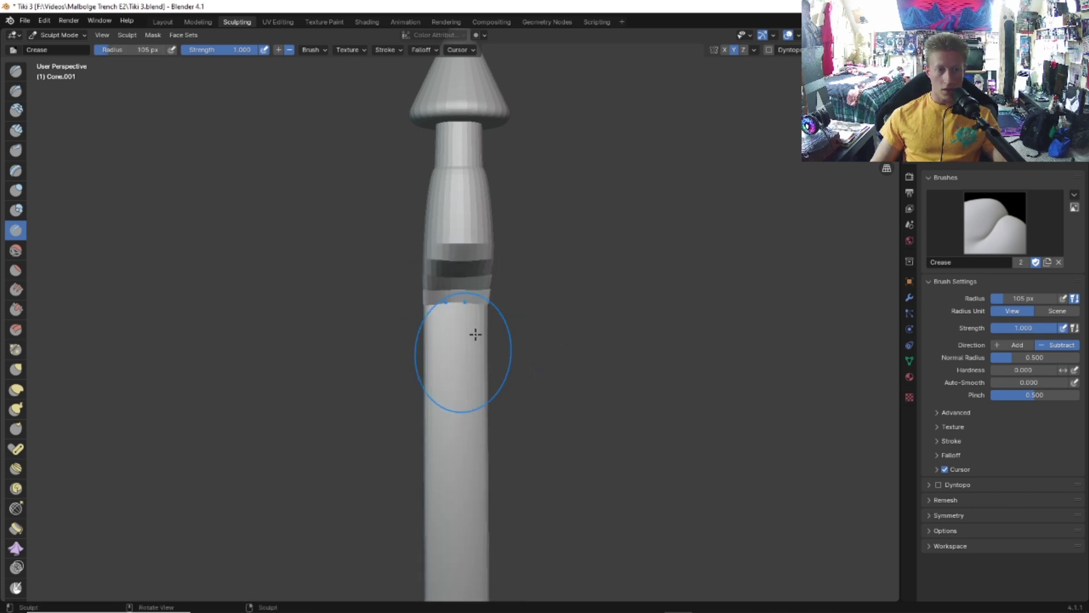
pyautogui.moveTo(474, 331); pyautogui.dragTo(576, 327, button='middle')
pyautogui.hotkey('ctrl', 'z')
pyautogui.hotkey('ctrl', 'z')
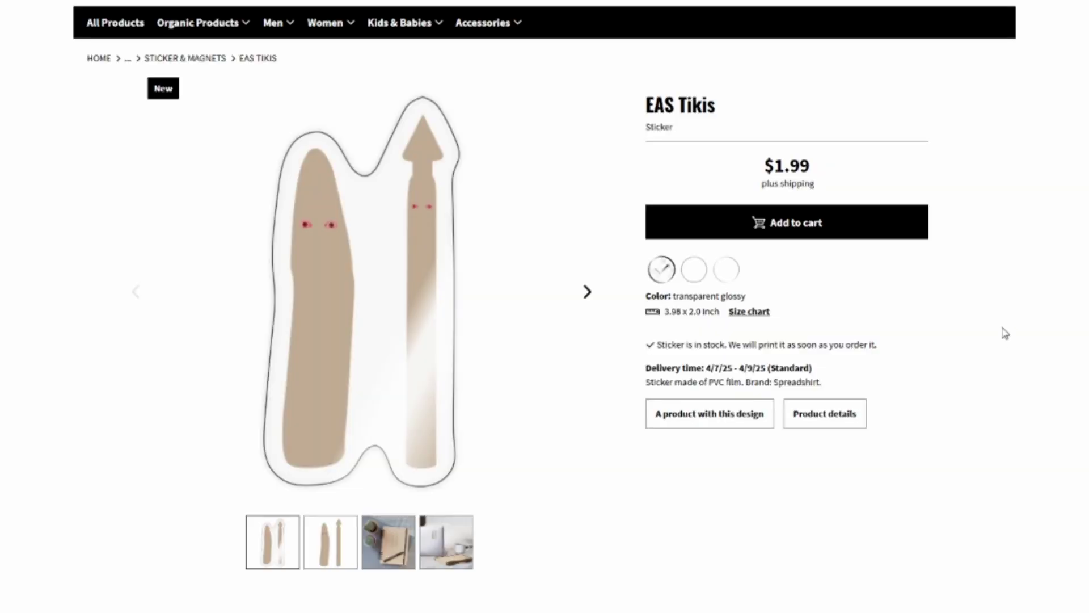
# Step: In the web shop, view the product images of the EAS Tikis and Tiki Child Drawing stickers
pyautogui.click(337, 539)
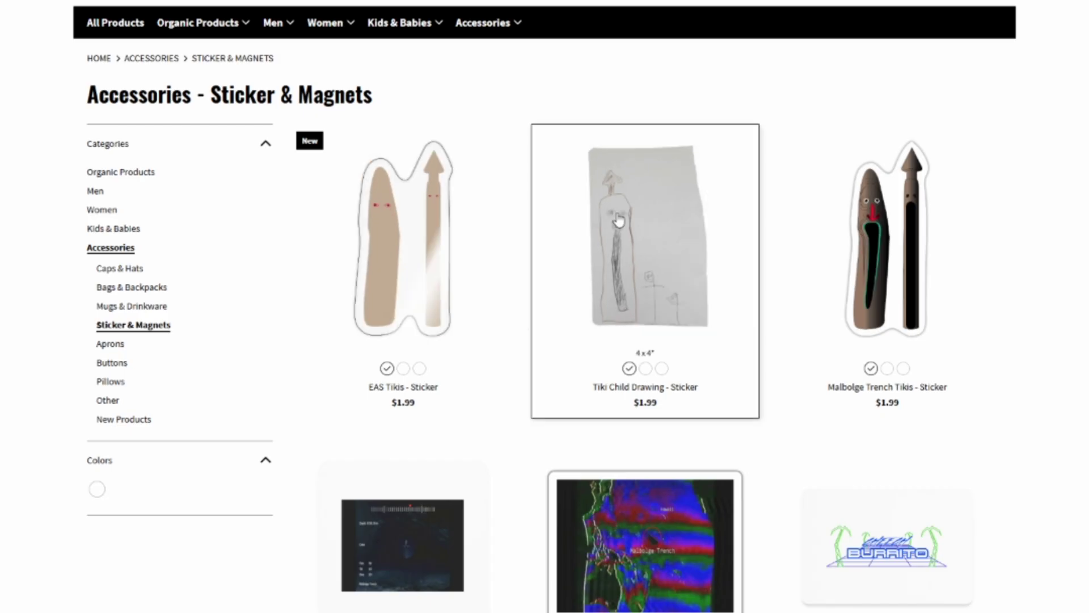
pyautogui.click(640, 418)
pyautogui.scroll(-1, 1004, 283)
pyautogui.scroll(-2, 1005, 283)
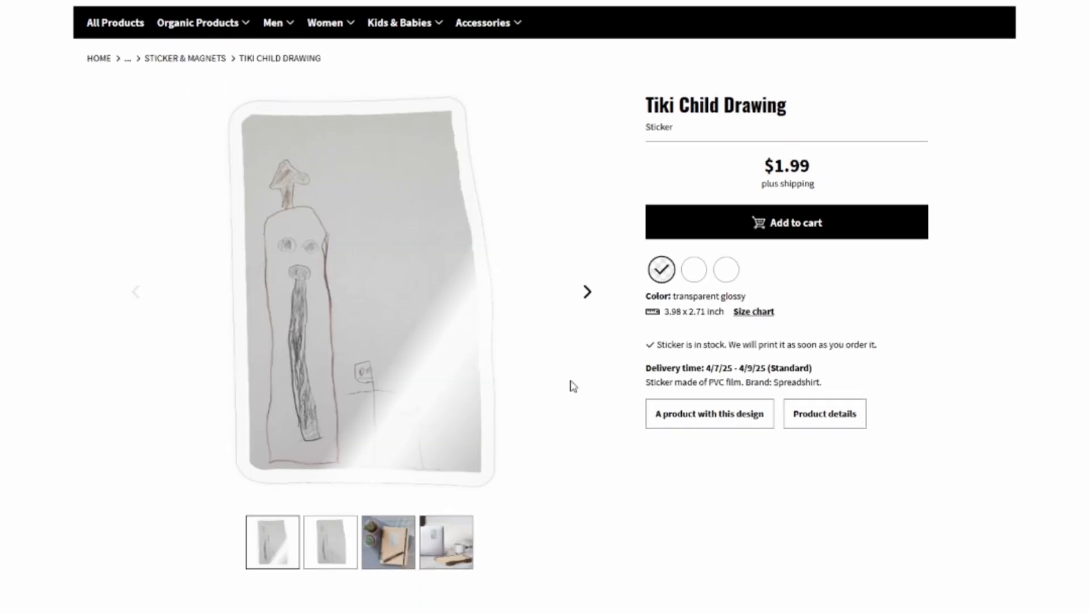
pyautogui.click(590, 302)
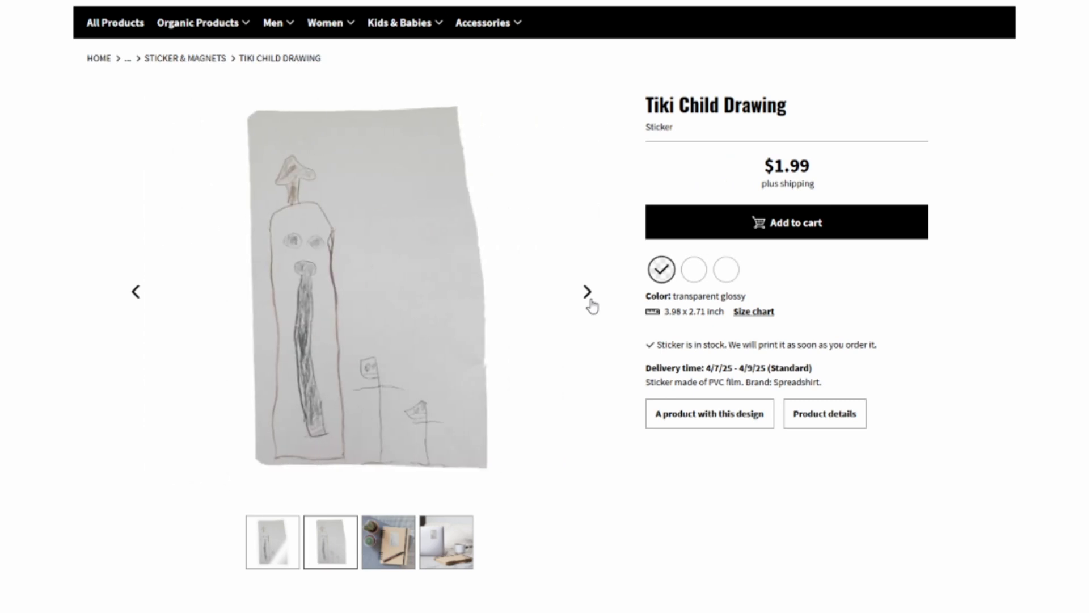
pyautogui.click(589, 302)
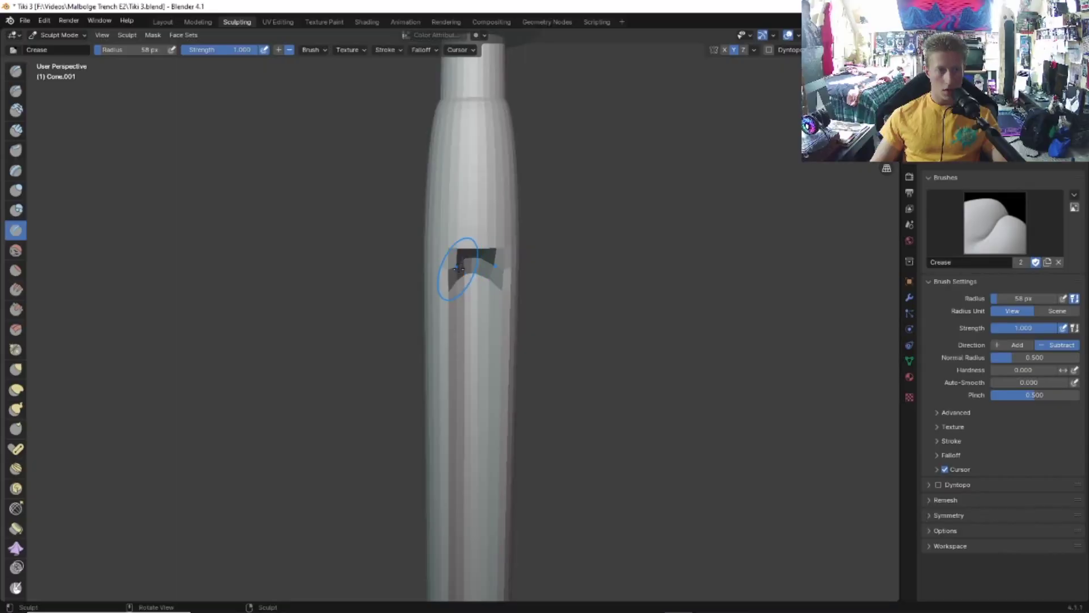
# Step: In Blender, carve a long vertical mouth groove down the pole's front to its base with the Crease brush at 58 px radius
pyautogui.moveTo(458, 269); pyautogui.dragTo(470, 276)
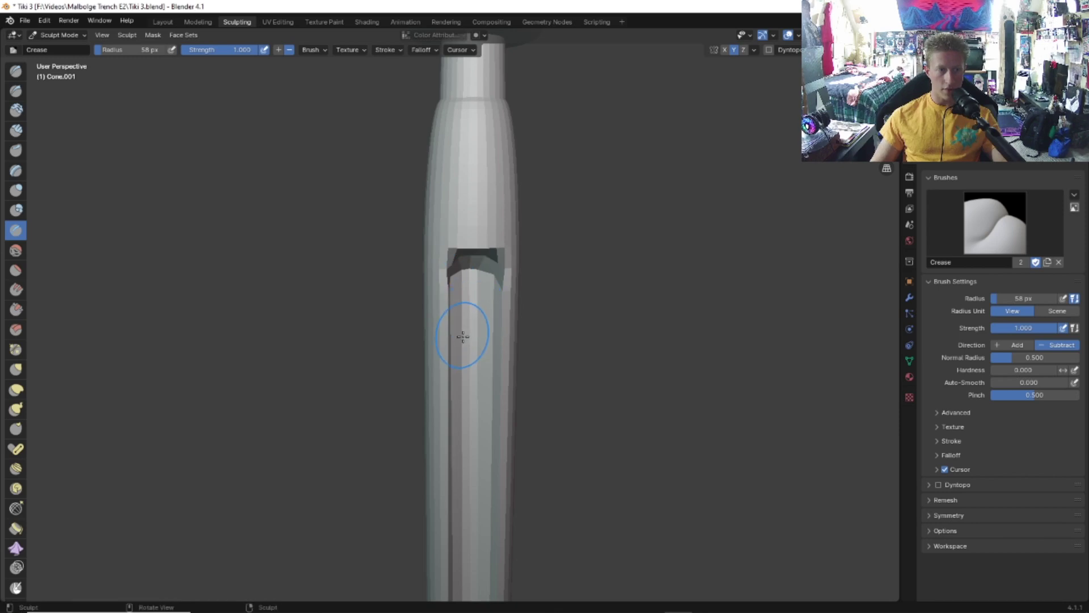
pyautogui.scroll(-6, 463, 336)
pyautogui.scroll(8, 539, 301)
pyautogui.scroll(-2, 622, 277)
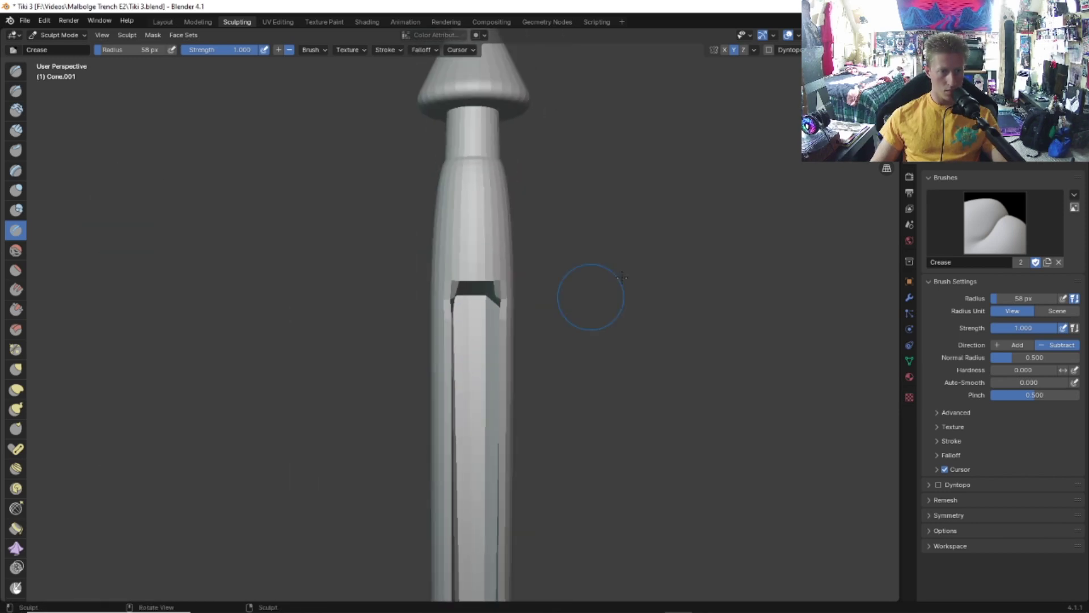
pyautogui.scroll(2, 622, 277)
pyautogui.keyDown('shift'); pyautogui.moveTo(601, 289); pyautogui.dragTo(573, 40, button='middle'); pyautogui.keyUp('shift')
pyautogui.scroll(-7, 453, 458)
pyautogui.scroll(7, 590, 389)
pyautogui.keyDown('shift'); pyautogui.moveTo(591, 389); pyautogui.dragTo(636, 40, button='middle'); pyautogui.keyUp('shift')
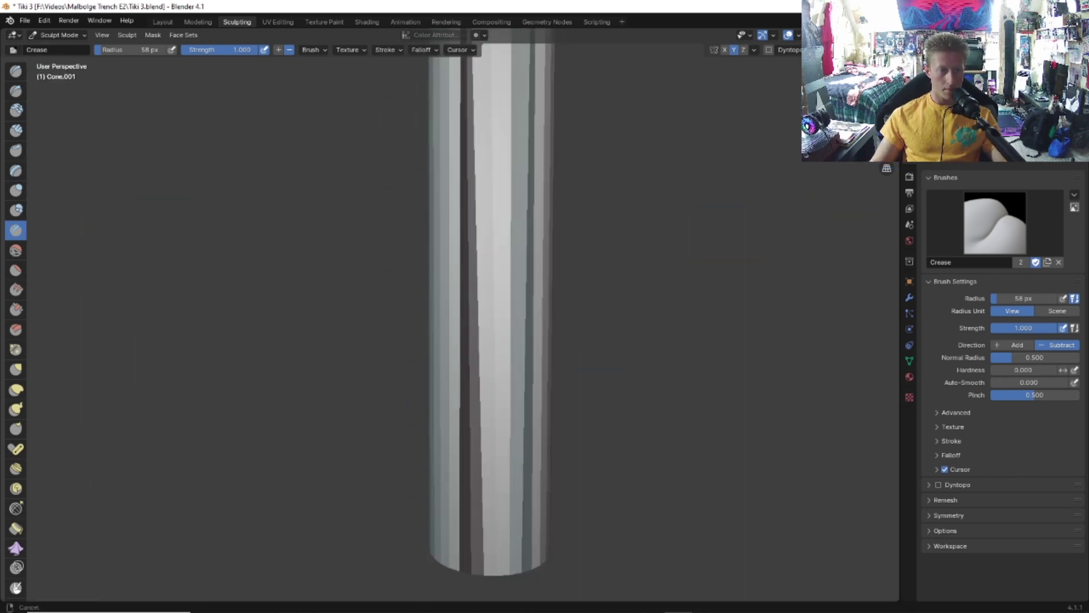
pyautogui.moveTo(475, 570)
pyautogui.keyDown('shift'); pyautogui.mouseDown(button='middle')
pyautogui.moveTo(441, 486)
pyautogui.moveTo(525, 411)
pyautogui.moveTo(477, 382)
pyautogui.moveTo(488, 307)
pyautogui.mouseUp(button='middle'); pyautogui.keyUp('shift')
pyautogui.scroll(-5, 533, 406)
pyautogui.scroll(-4, 477, 382)
pyautogui.scroll(7, 477, 382)
pyautogui.moveTo(488, 307); pyautogui.dragTo(499, 244, button='middle')
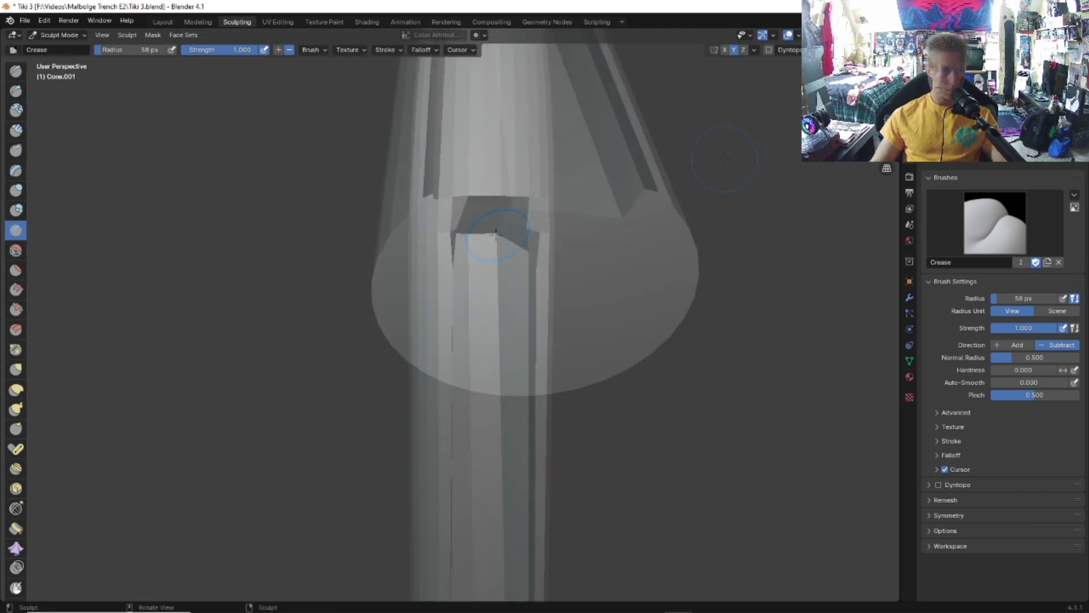
pyautogui.scroll(-9, 717, 163)
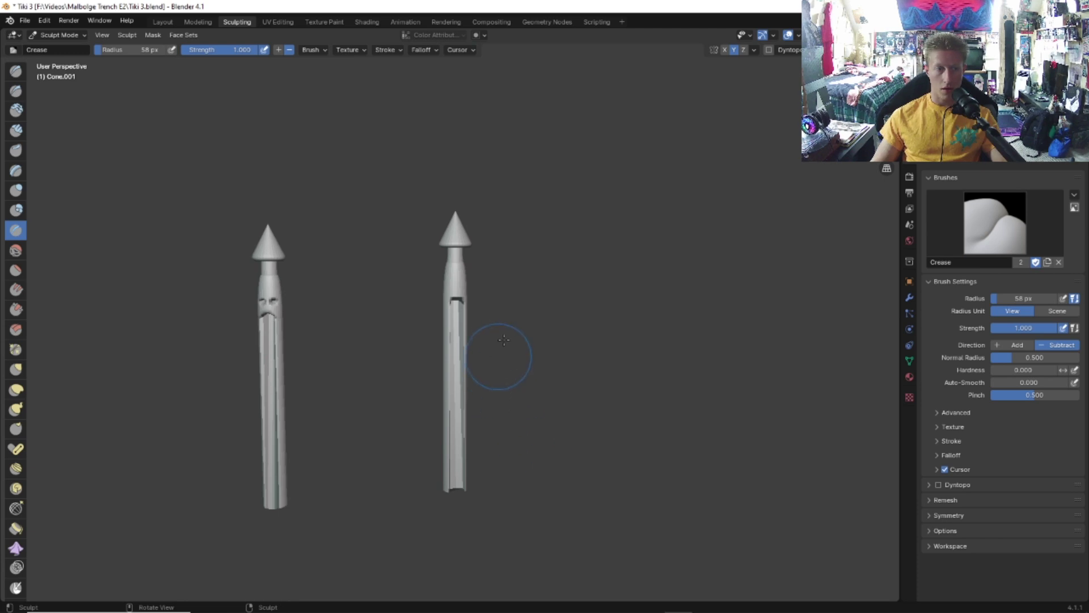
# Step: Carve mirrored eye sockets above the mouth and reshape their outer and inner edges with the Grab brush at 49 px radius
pyautogui.scroll(7, 504, 339)
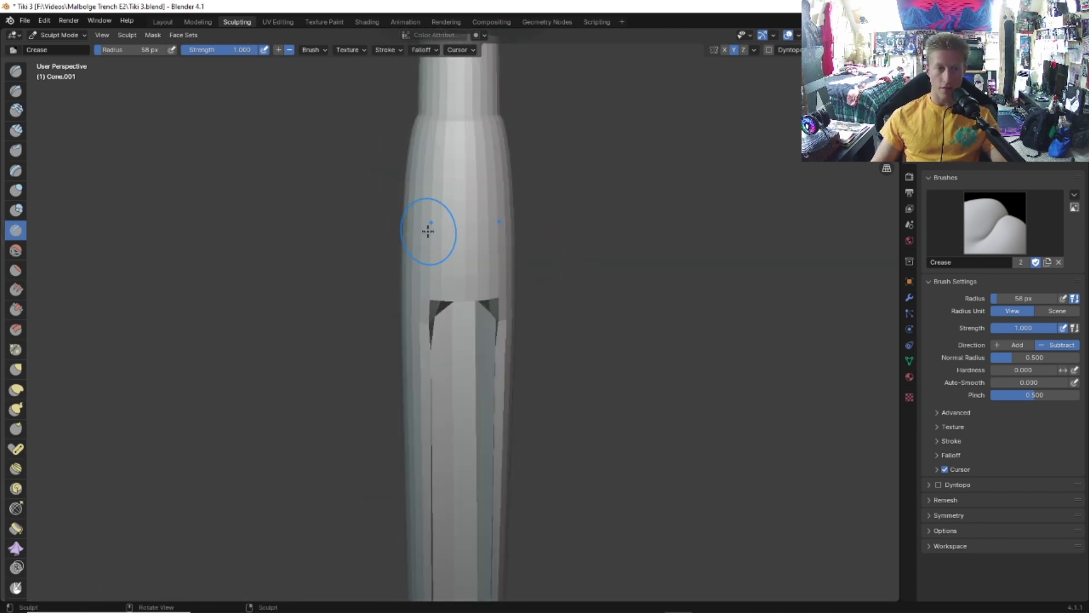
pyautogui.press('g')
pyautogui.scroll(8, 398, 284)
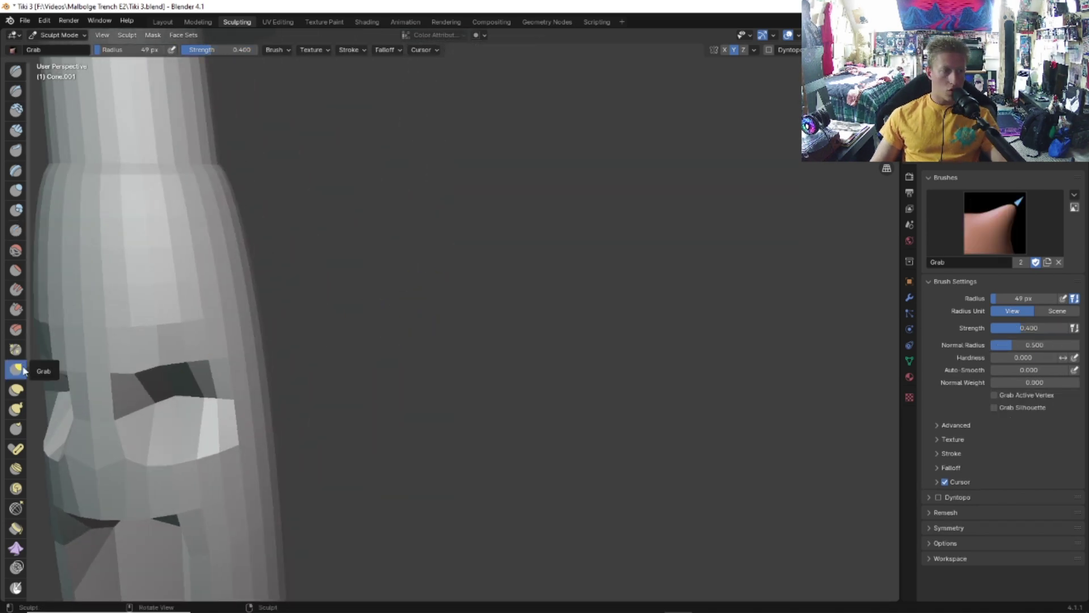
pyautogui.moveTo(309, 398); pyautogui.dragTo(366, 392, button='middle')
pyautogui.moveTo(401, 406); pyautogui.dragTo(382, 387)
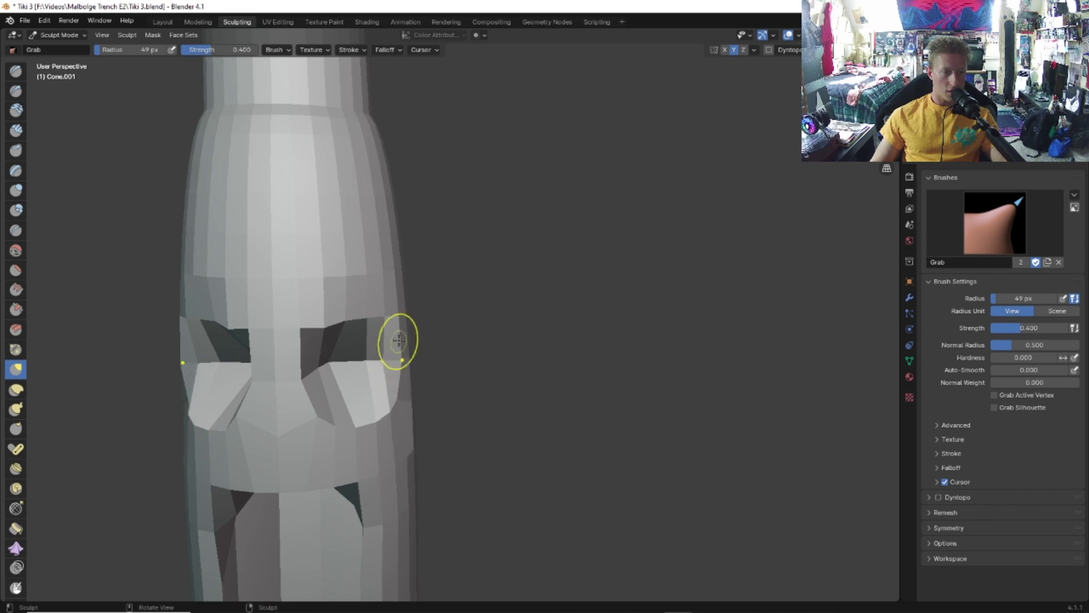
pyautogui.moveTo(403, 321); pyautogui.dragTo(391, 315)
pyautogui.moveTo(293, 325); pyautogui.dragTo(330, 336)
pyautogui.moveTo(330, 336); pyautogui.dragTo(353, 334, button='middle')
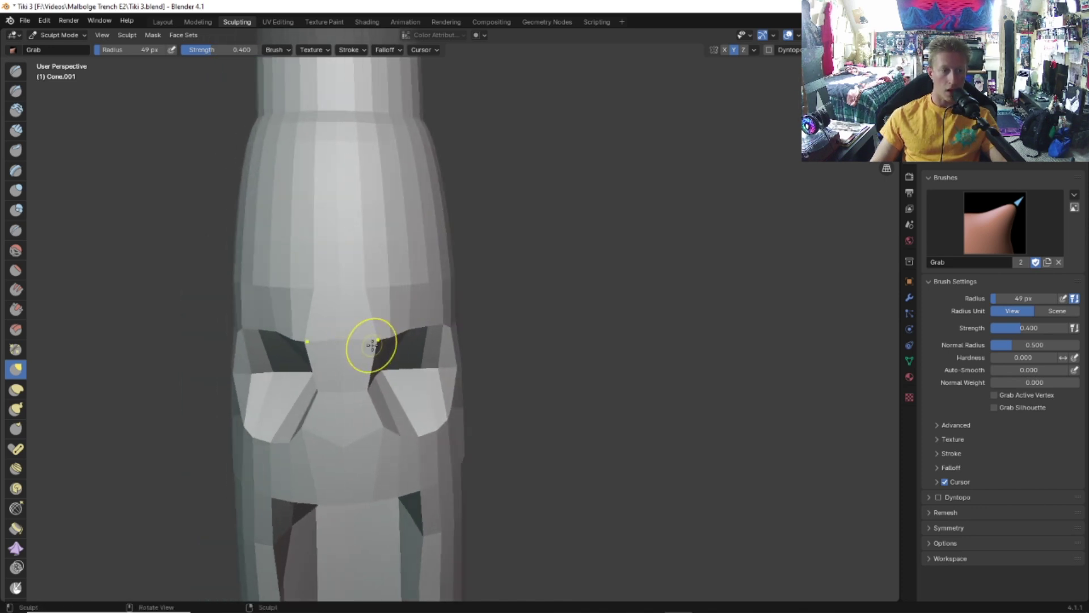
pyautogui.moveTo(373, 346); pyautogui.dragTo(374, 325)
pyautogui.moveTo(374, 325); pyautogui.dragTo(404, 325, button='middle')
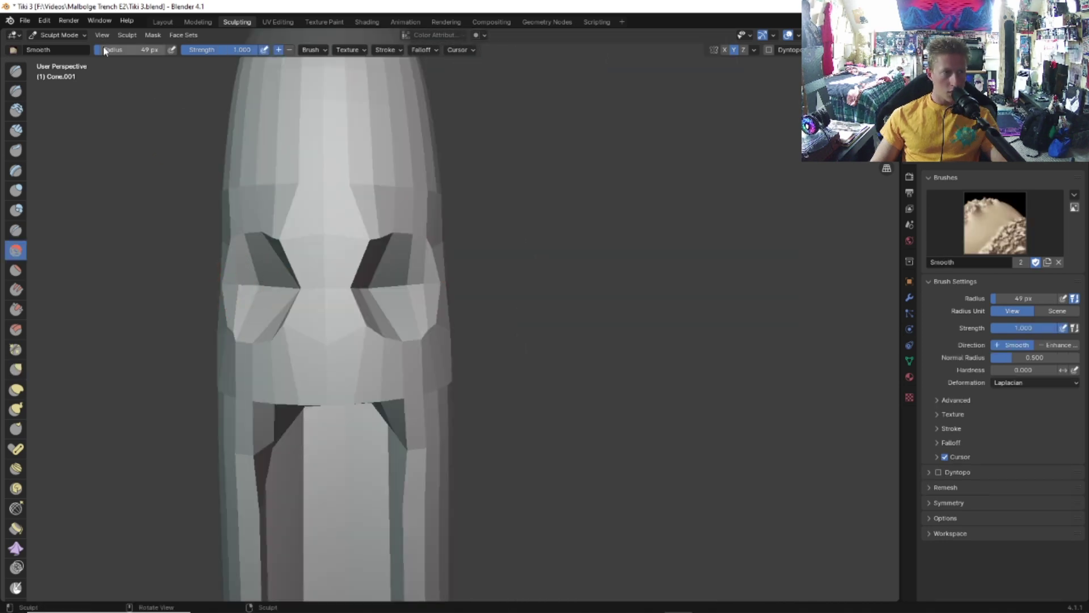
# Step: Smooth the area between the eyes with the Smooth brush at 72 px radius and switch back to the Crease brush for the eyes
pyautogui.moveTo(104, 49); pyautogui.dragTo(120, 50)
pyautogui.moveTo(333, 268); pyautogui.dragTo(354, 274)
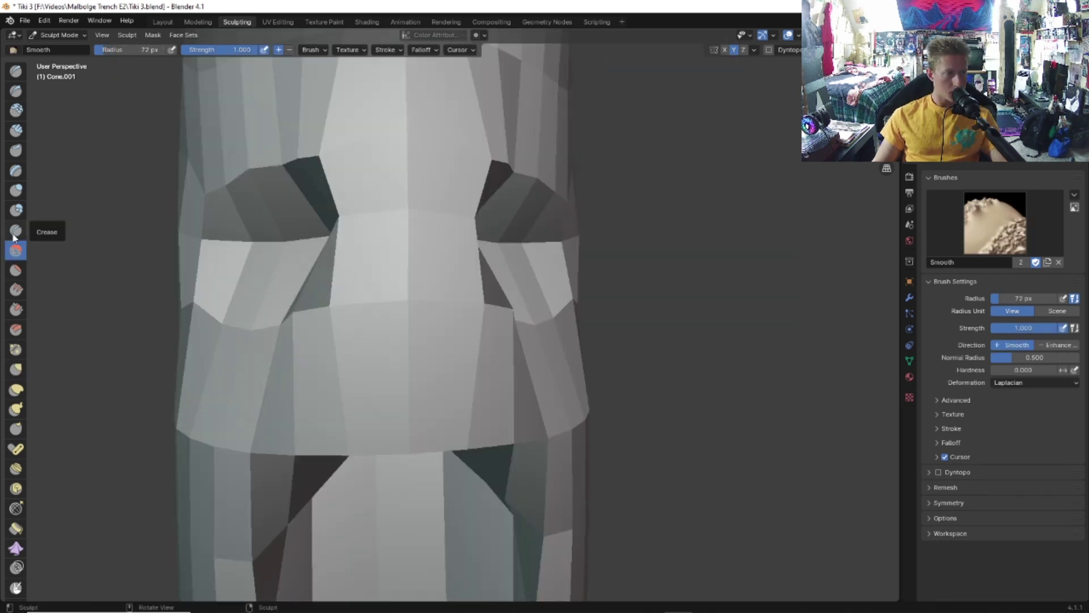
pyautogui.click(15, 231)
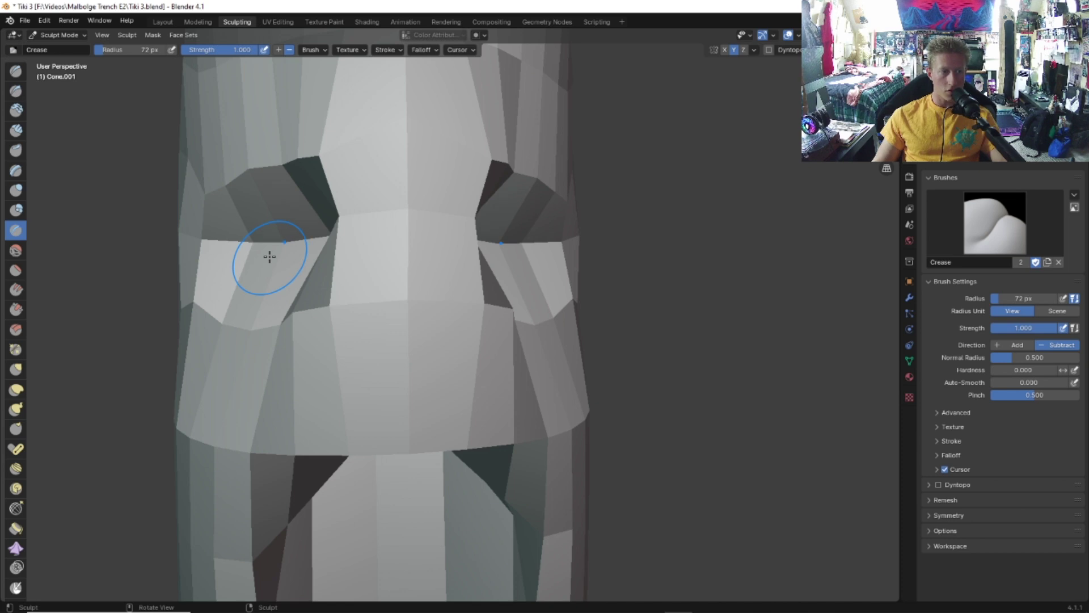
pyautogui.click(15, 151)
# Step: Return to the Layout workspace and give the carved tiki a new material with a Principled BSDF
pyautogui.click(163, 21)
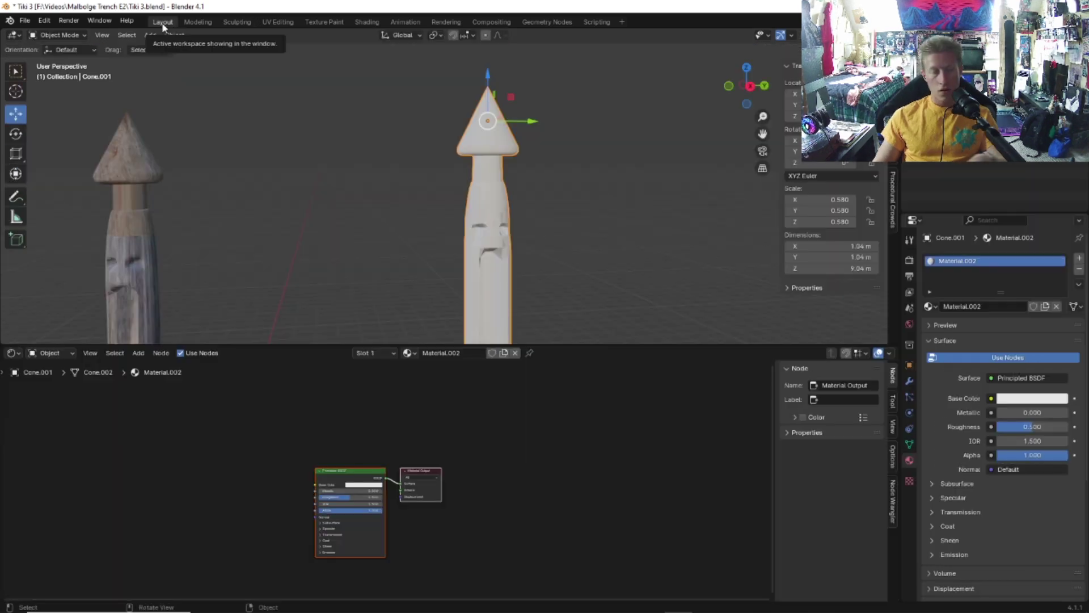
pyautogui.scroll(-2, 602, 259)
pyautogui.click(602, 260)
pyautogui.moveTo(603, 260); pyautogui.dragTo(486, 225, button='middle')
pyautogui.click(486, 224)
pyautogui.scroll(3, 387, 480)
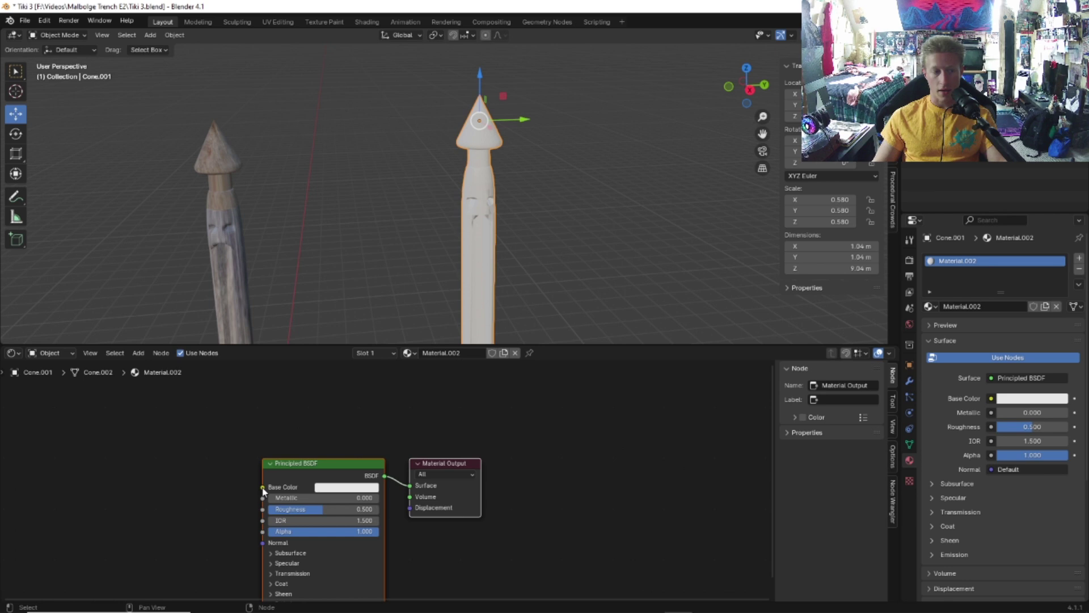
# Step: Add an Image Texture node and connect its Color output to the Principled BSDF's Base Color
pyautogui.hotkey('alt', 'a')
pyautogui.moveTo(262, 487); pyautogui.dragTo(161, 480)
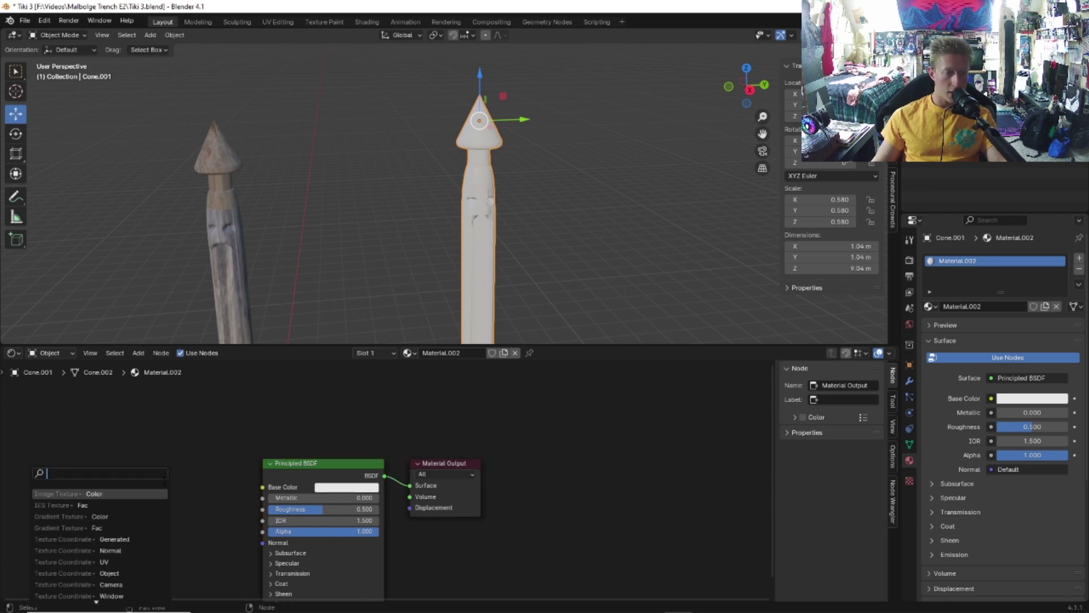
pyautogui.write('ima')
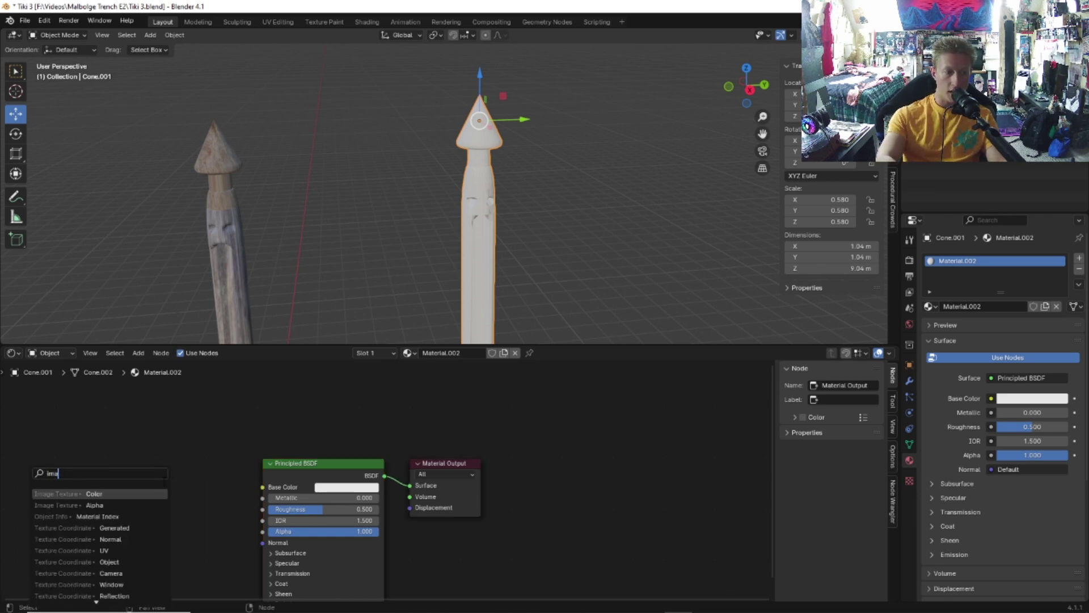
pyautogui.write('g')
pyautogui.click(127, 494)
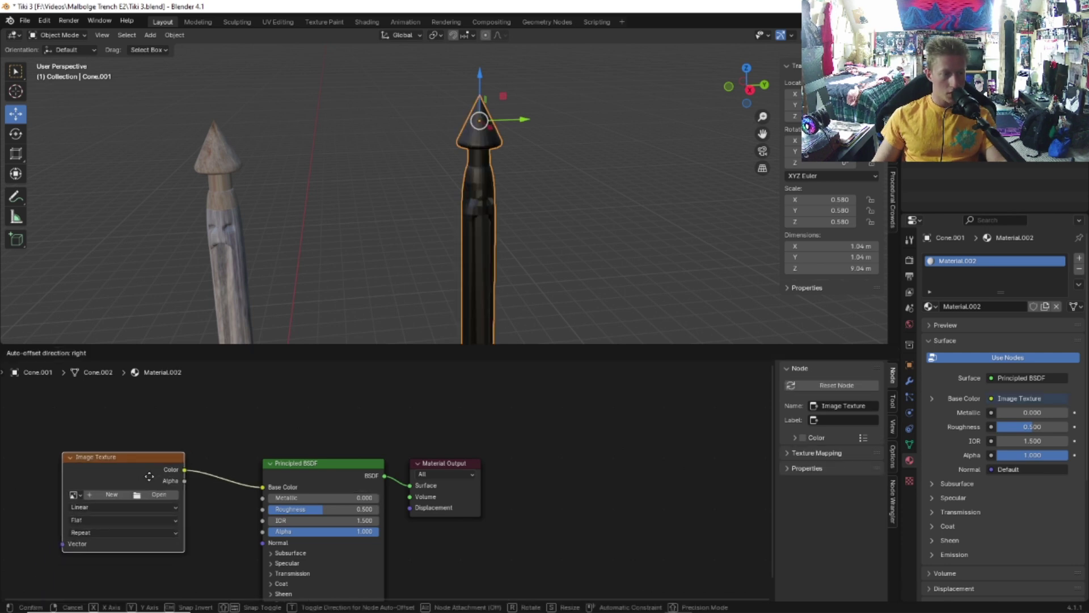
pyautogui.click(177, 496)
# Step: Load tiki wood.jpg into the new Image Texture node
pyautogui.click(178, 497)
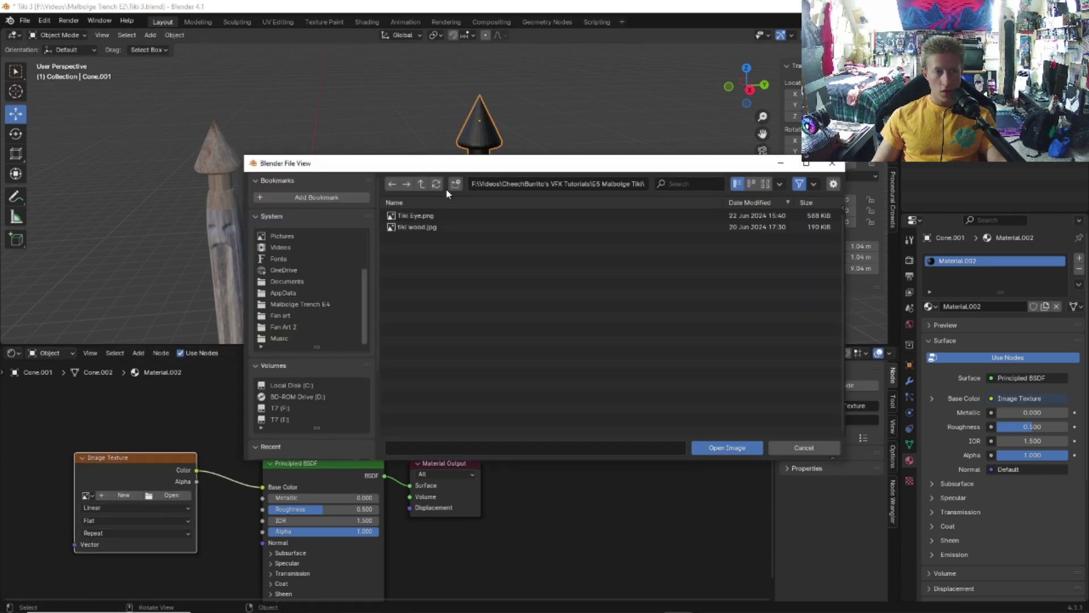
pyautogui.moveTo(449, 200); pyautogui.dragTo(413, 259)
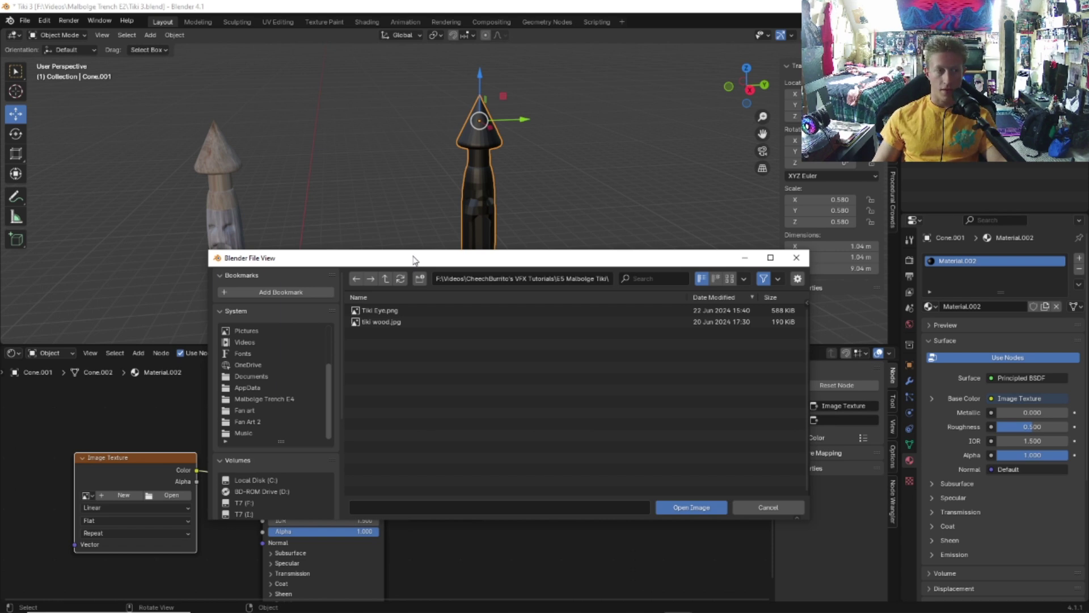
pyautogui.moveTo(413, 260); pyautogui.dragTo(421, 281)
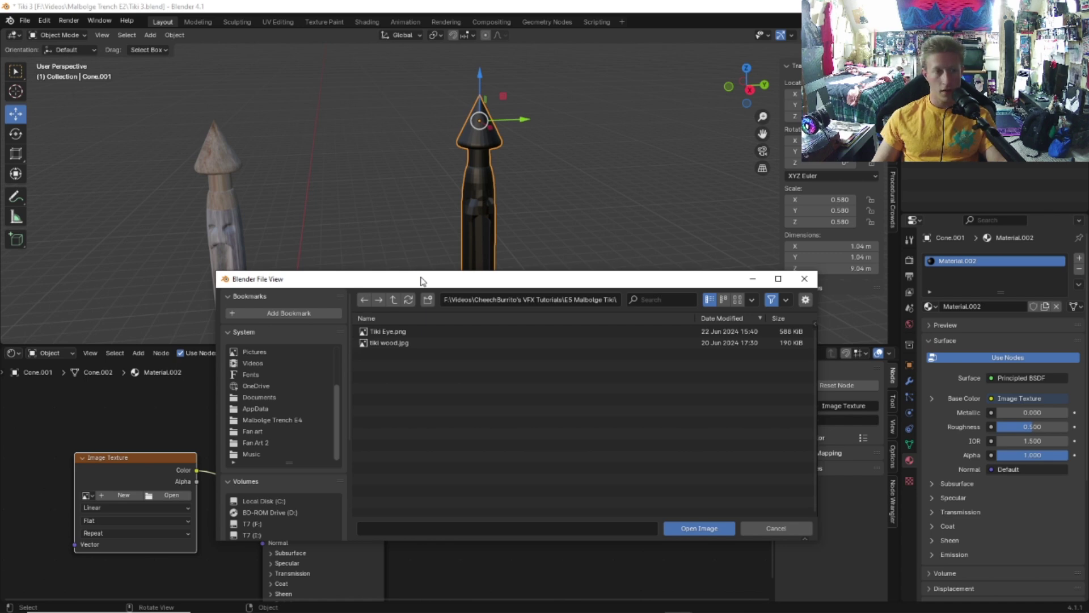
pyautogui.doubleClick(404, 343)
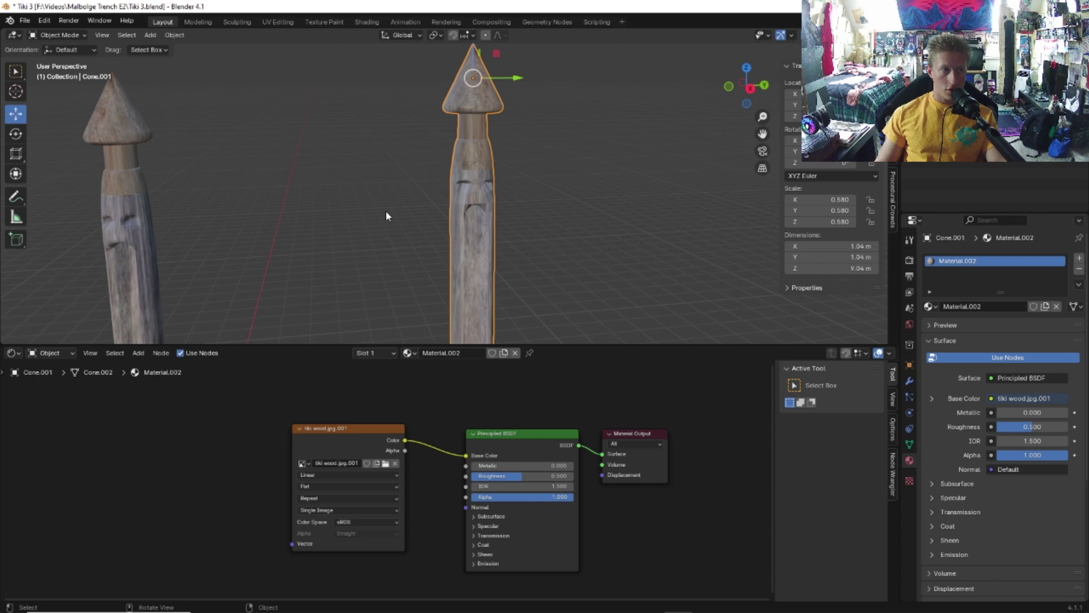
# Step: Switch to the Texture Paint workspace and frame the carved face of the new tiki
pyautogui.click(330, 22)
pyautogui.scroll(6, 690, 284)
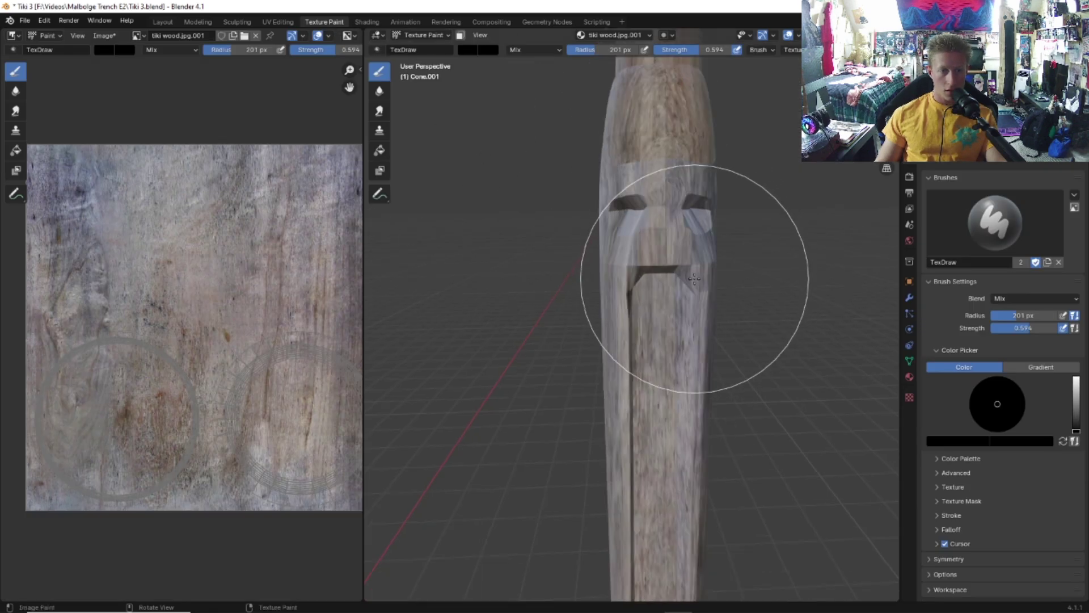
pyautogui.scroll(-3, 690, 284)
pyautogui.moveTo(684, 296); pyautogui.dragTo(687, 339)
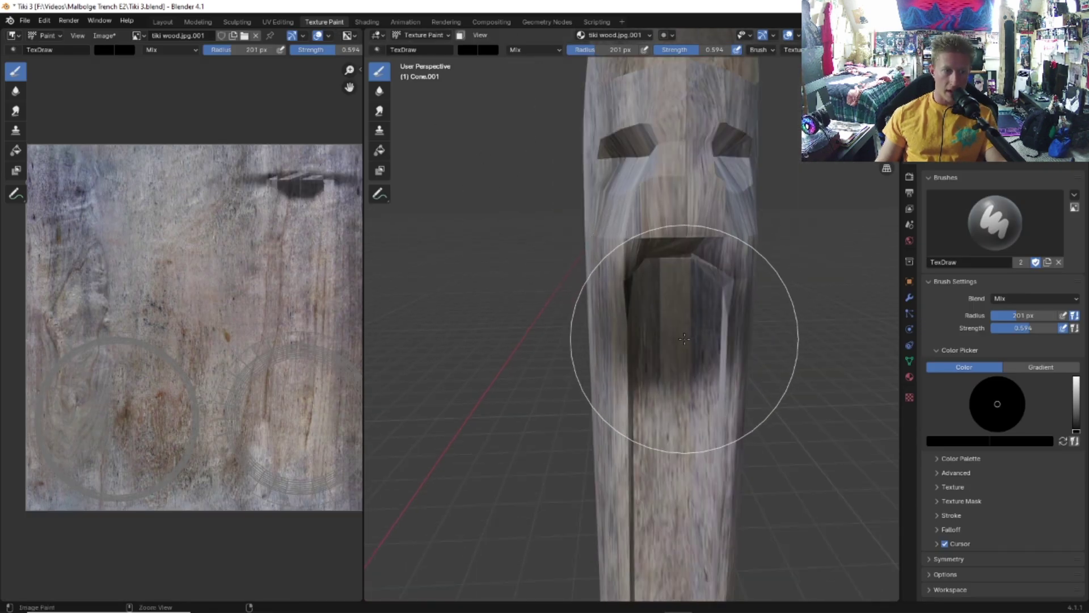
pyautogui.moveTo(673, 317); pyautogui.dragTo(672, 437)
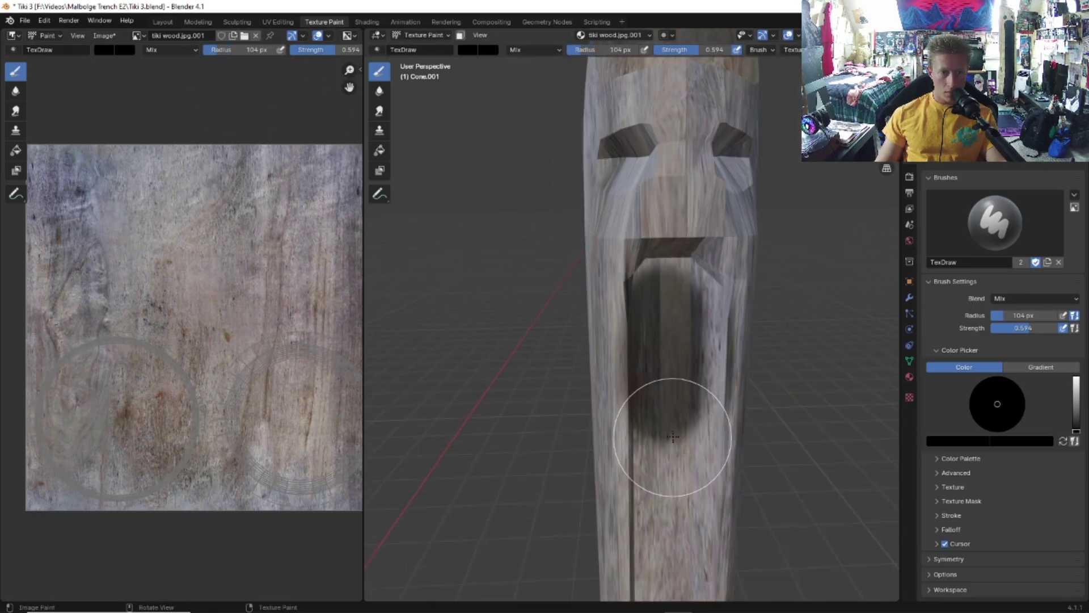
pyautogui.hotkey('ctrl', 'z')
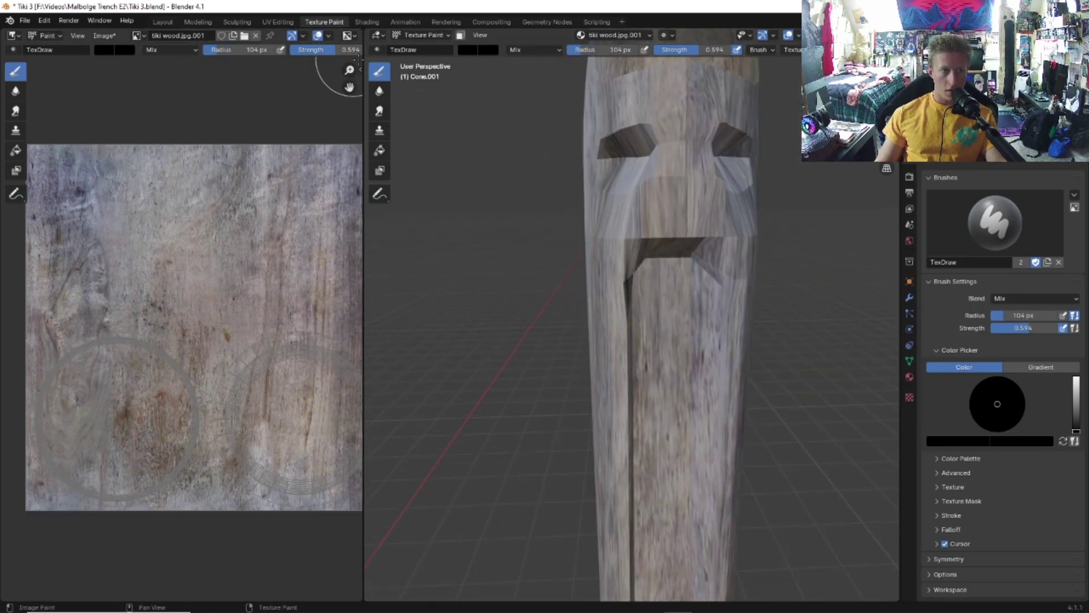
# Step: Raise the TexDraw brush strength to 1.000 and paint the mouth groove black down the pole at 104 px radius
pyautogui.moveTo(338, 55); pyautogui.dragTo(377, 55)
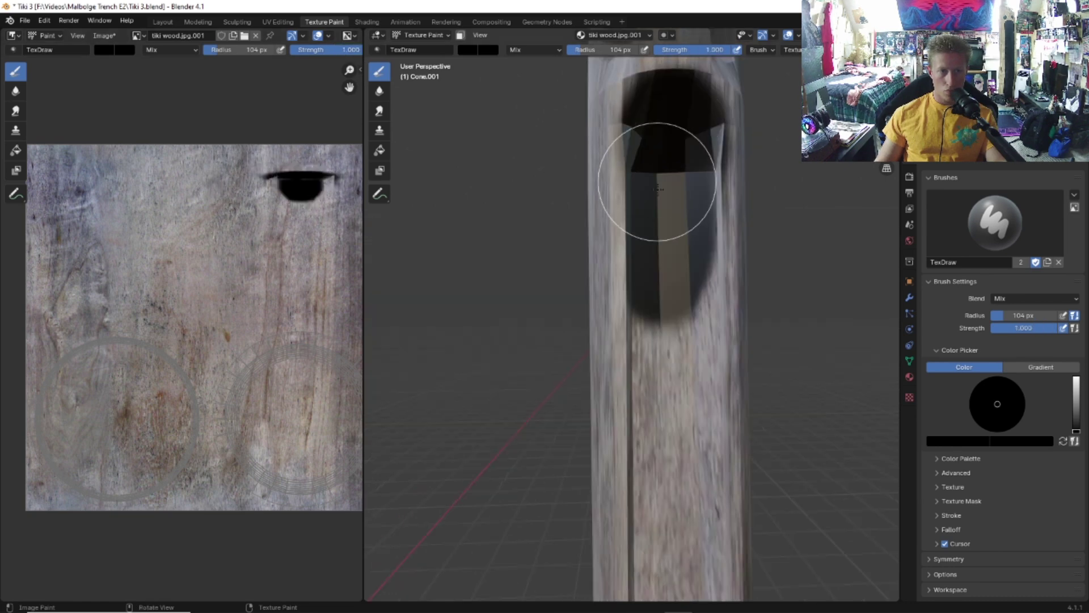
pyautogui.scroll(2, 656, 180)
pyautogui.moveTo(658, 266); pyautogui.dragTo(657, 364)
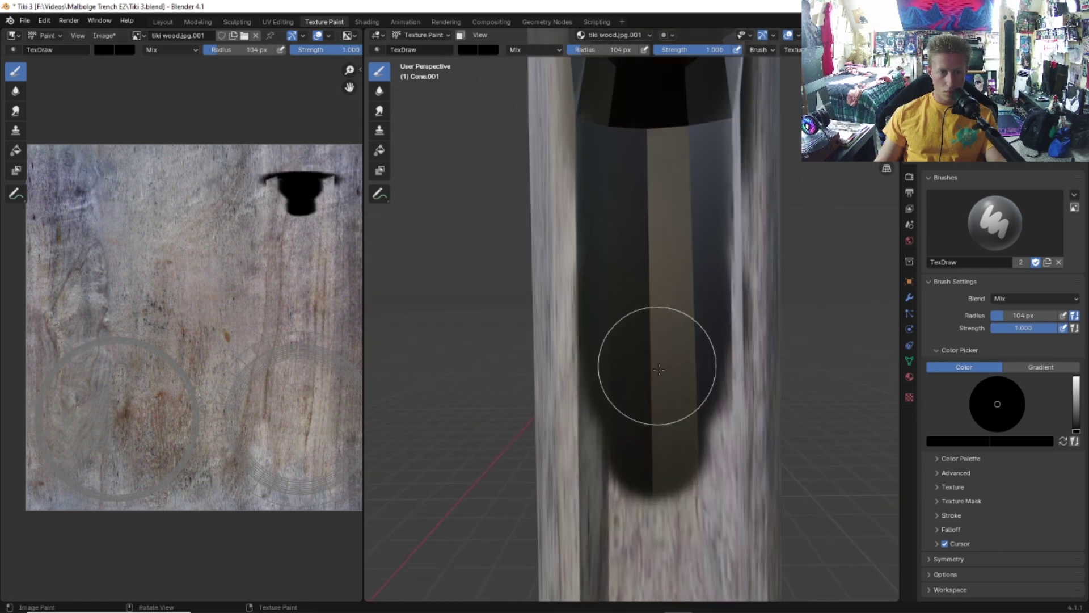
pyautogui.keyDown('shift'); pyautogui.moveTo(692, 272); pyautogui.dragTo(701, 74, button='middle'); pyautogui.keyUp('shift')
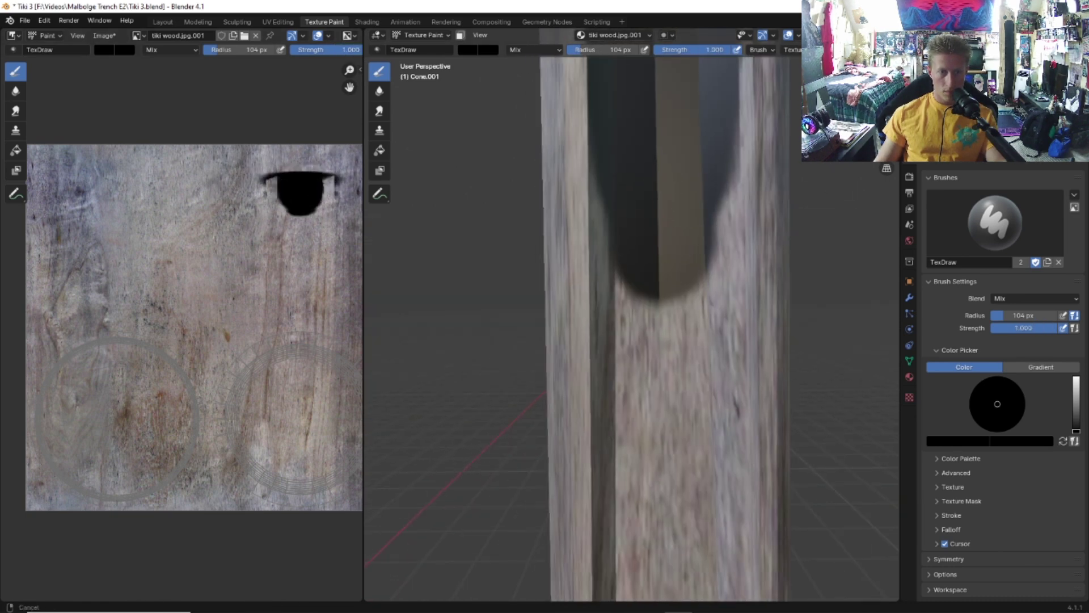
pyautogui.moveTo(661, 272)
pyautogui.mouseDown()
pyautogui.moveTo(663, 177)
pyautogui.moveTo(644, 365)
pyautogui.mouseUp()
pyautogui.moveTo(644, 365); pyautogui.dragTo(703, 420)
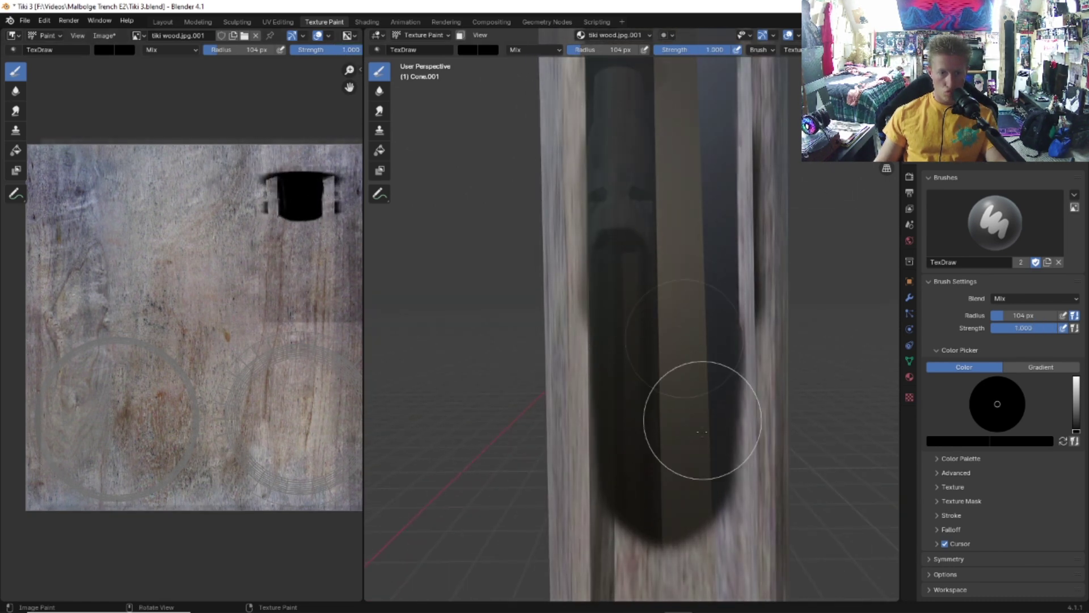
pyautogui.moveTo(703, 421); pyautogui.dragTo(680, 341, button='middle')
pyautogui.moveTo(711, 345); pyautogui.dragTo(636, 347, button='middle')
pyautogui.scroll(5, 615, 348)
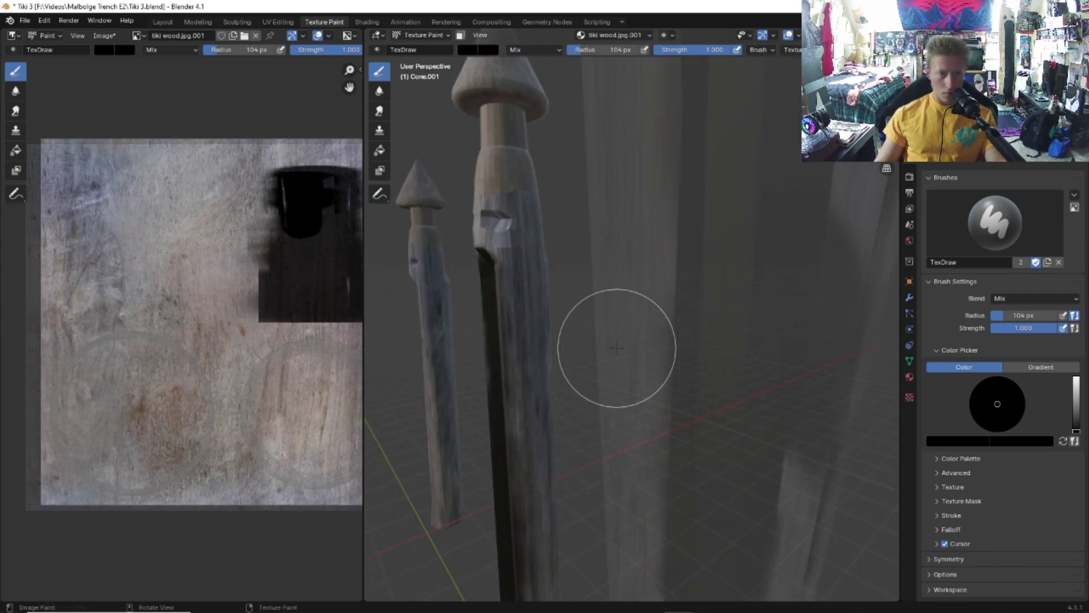
pyautogui.moveTo(615, 348); pyautogui.dragTo(722, 340, button='middle')
pyautogui.scroll(-5, 714, 337)
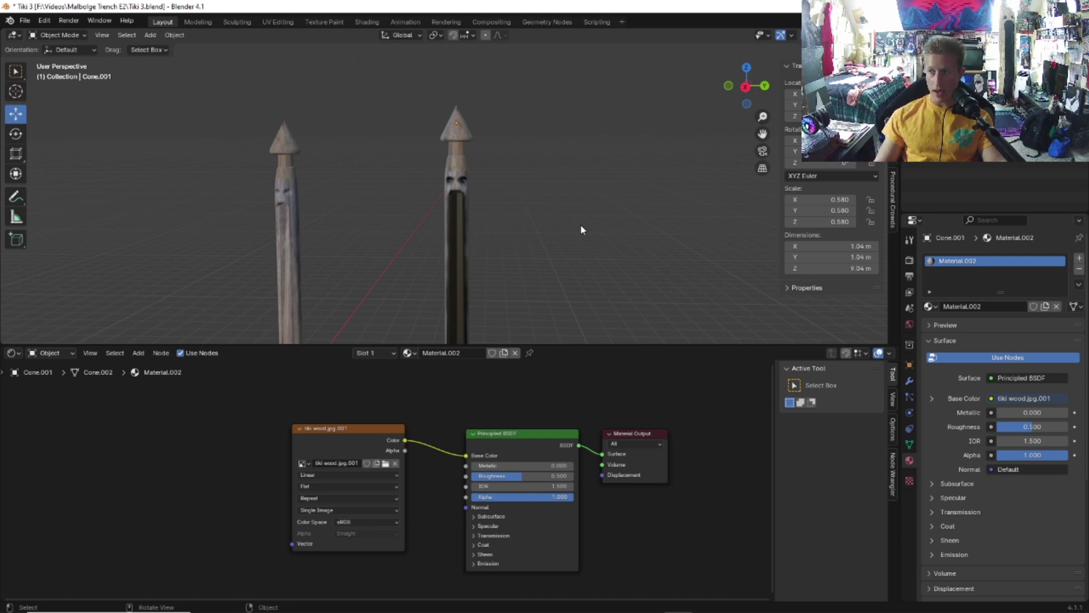
# Step: Import Tiki Eye.png as an image plane with a Principled material and Blend mode
pyautogui.hotkey('shift', 'a')
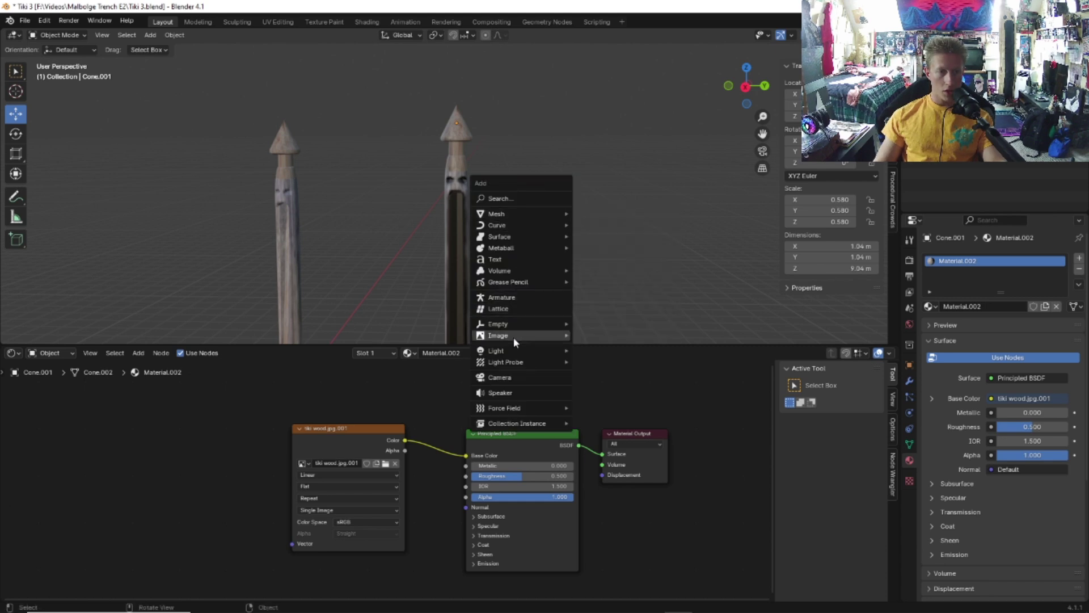
pyautogui.moveTo(514, 338)
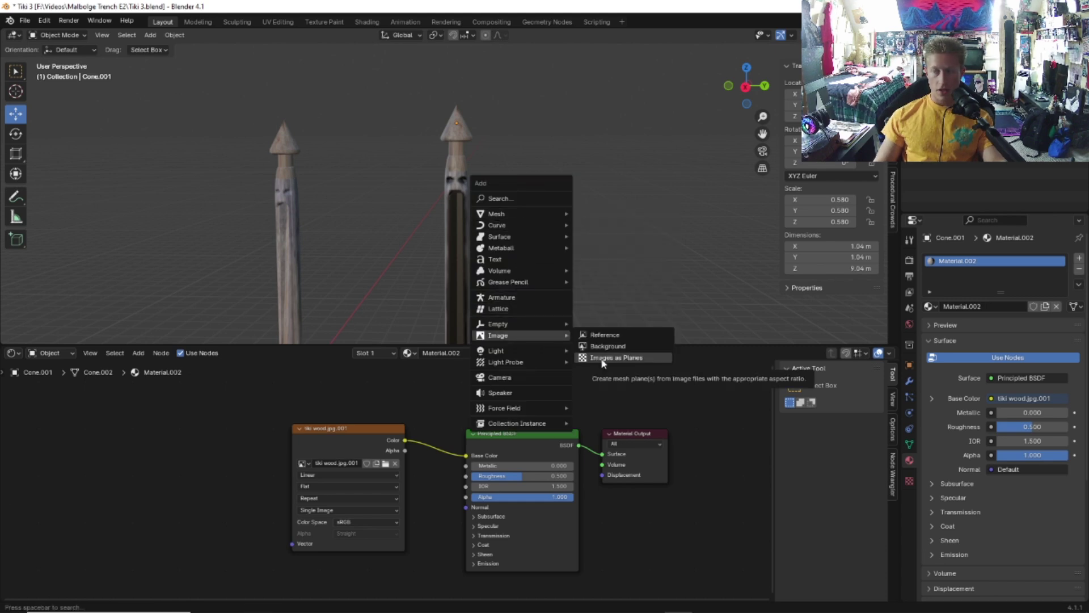
pyautogui.click(603, 358)
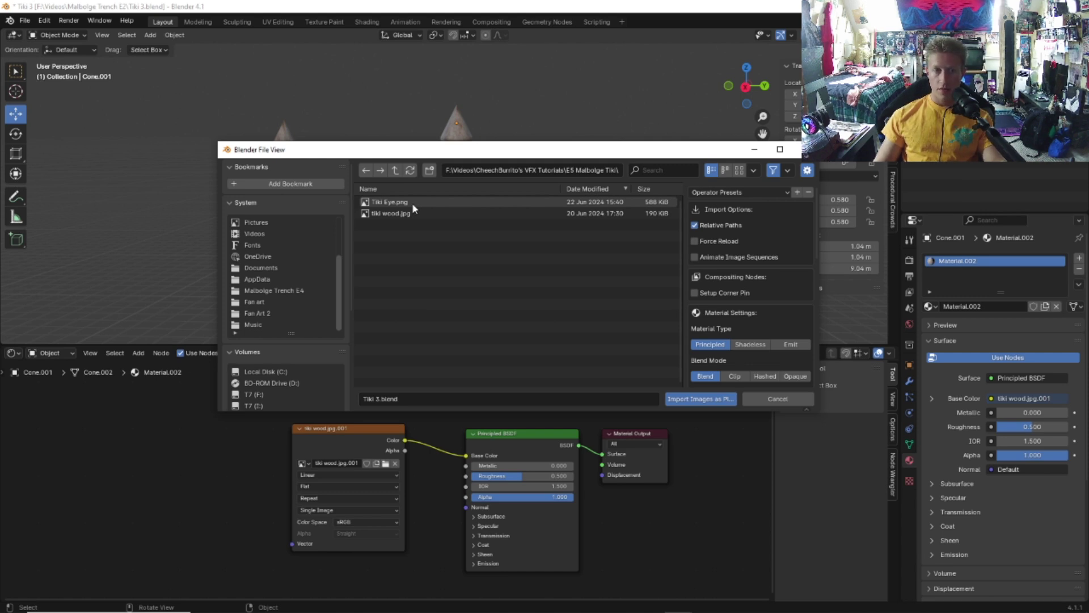
pyautogui.click(413, 203)
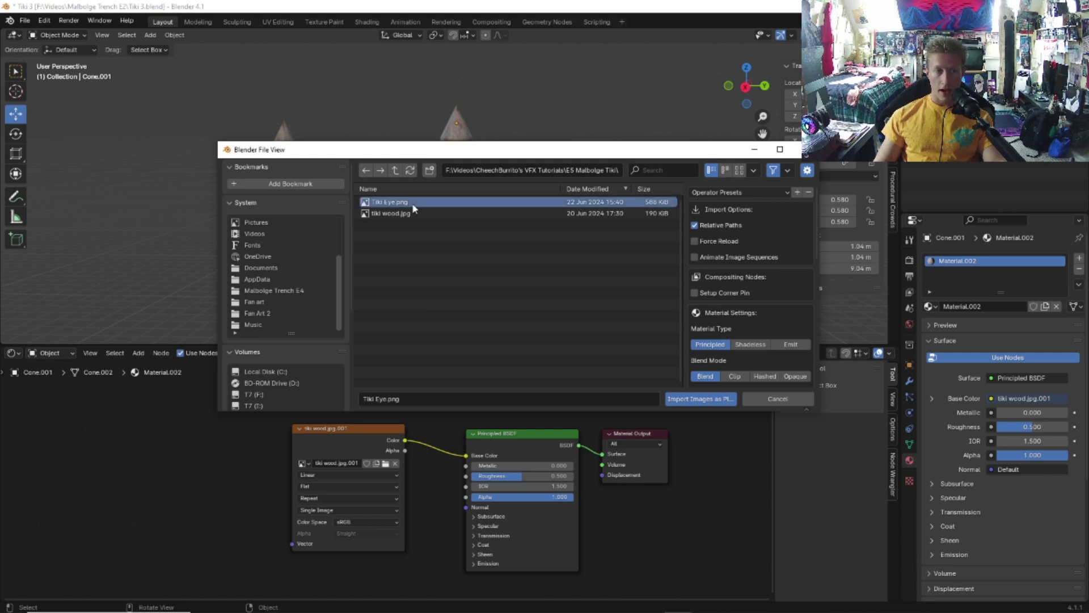
pyautogui.click(698, 399)
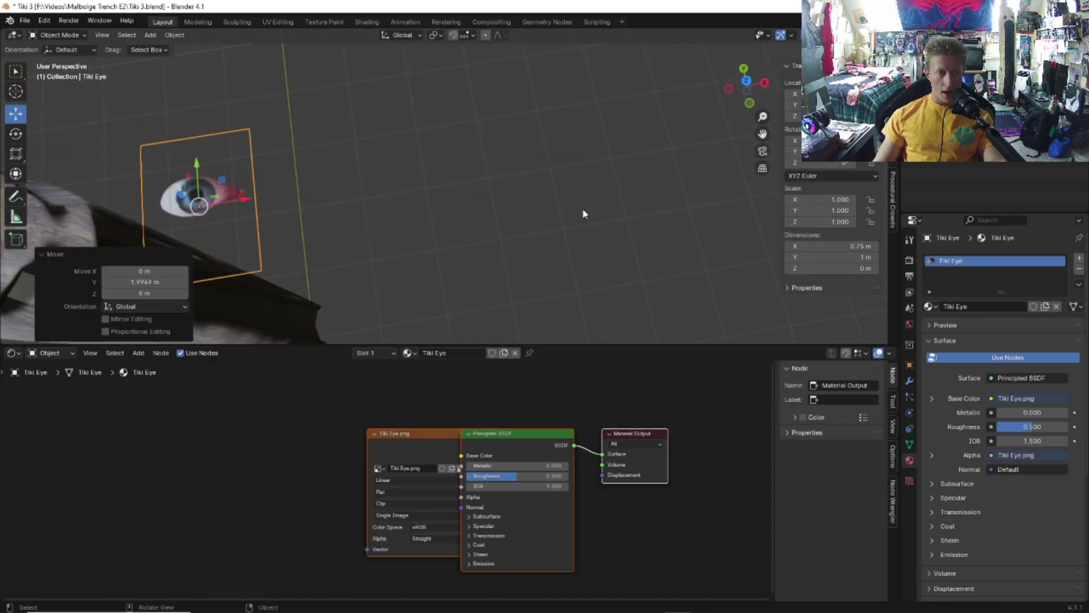
# Step: Rotate the Tiki Eye plane to face forward, scale it to about 0.547, and seat it in one eye socket
pyautogui.moveTo(583, 211); pyautogui.dragTo(120, 130, button='middle')
pyautogui.click(17, 136)
pyautogui.moveTo(340, 170); pyautogui.dragTo(301, 178, button='middle')
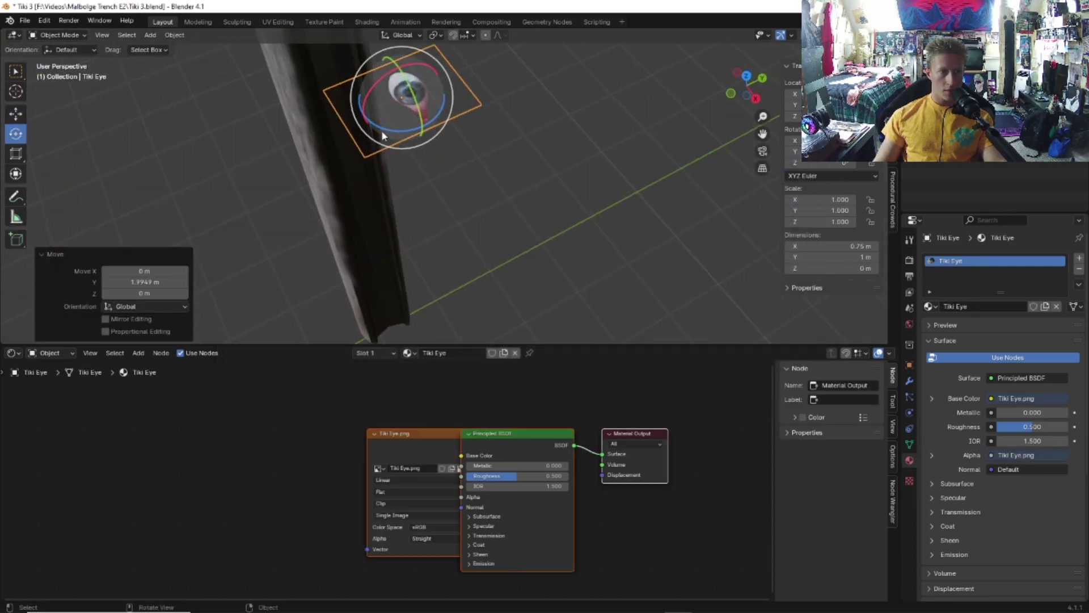
pyautogui.moveTo(251, 143); pyautogui.dragTo(244, 55)
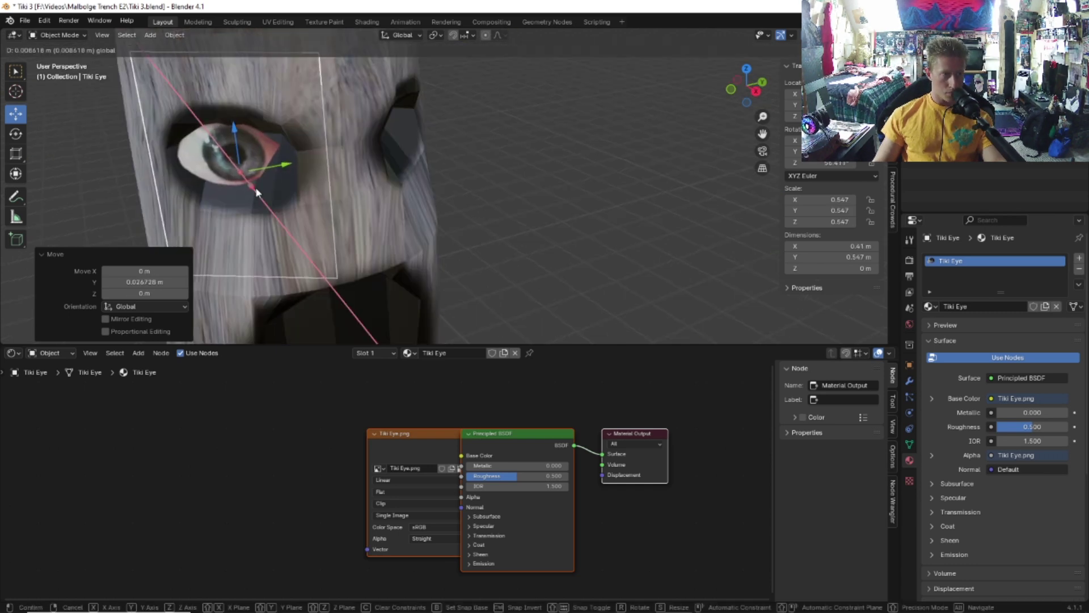
pyautogui.moveTo(257, 190); pyautogui.dragTo(256, 190)
pyautogui.moveTo(304, 155); pyautogui.dragTo(262, 131, button='middle')
pyautogui.scroll(-5, 363, 145)
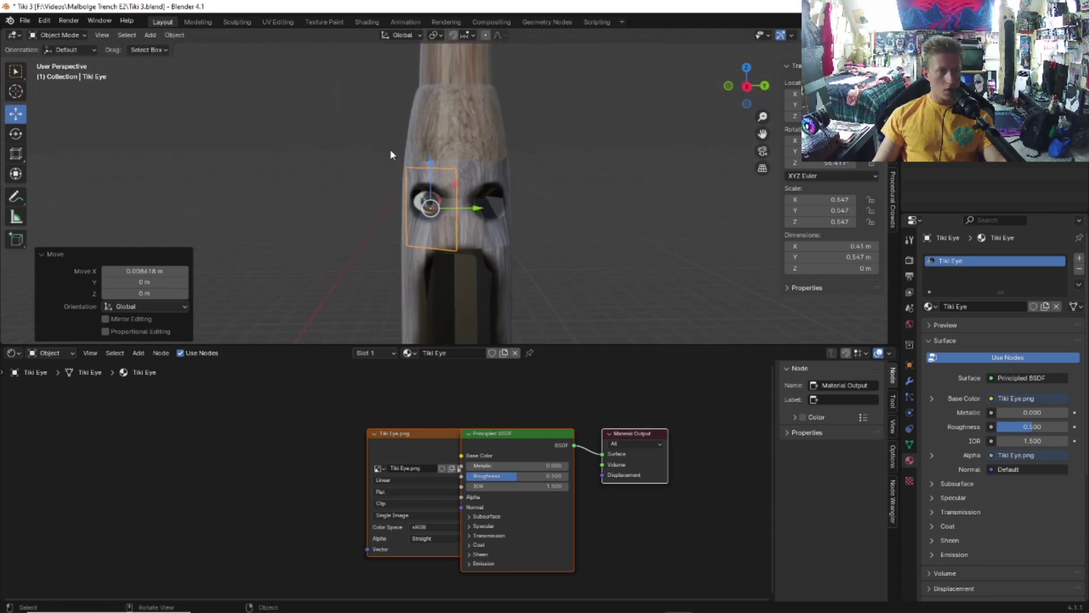
# Step: Duplicate the eye plane and move the copy about 0.34 m along the Y axis to the other eye socket
pyautogui.scroll(3, 420, 153)
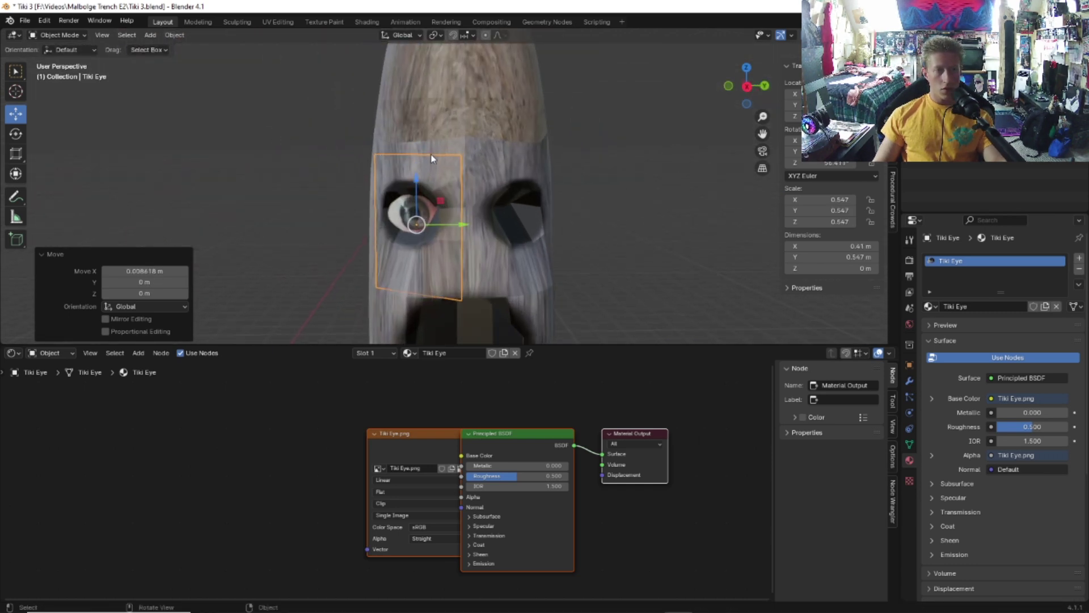
pyautogui.hotkey('shift', 'd')
pyautogui.rightClick(476, 227)
pyautogui.press('g')
pyautogui.press('x')
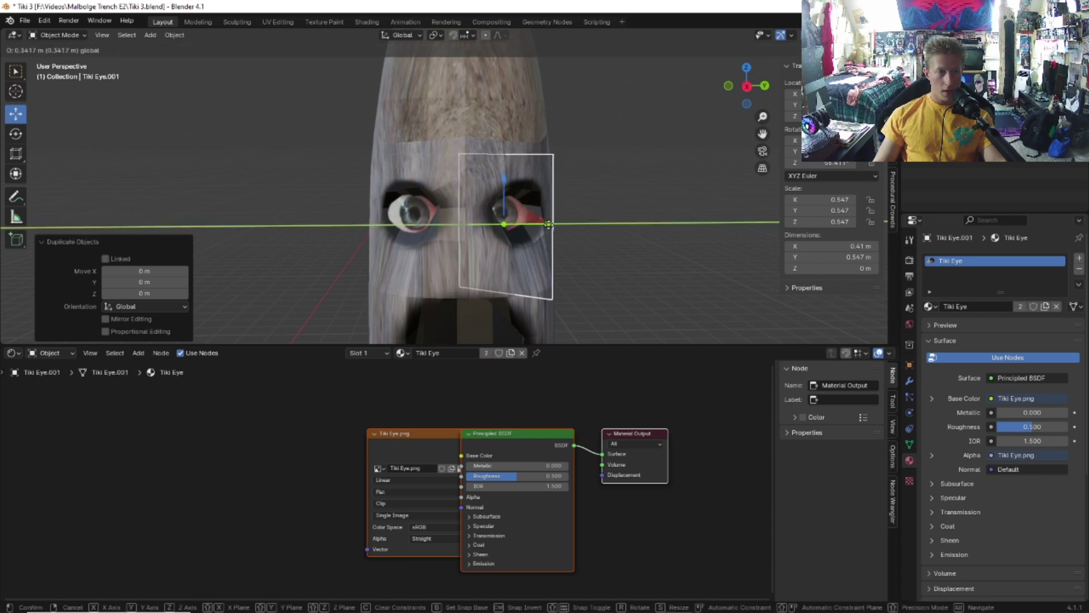
pyautogui.moveTo(548, 225); pyautogui.dragTo(556, 226)
# Step: Rotate the duplicated eye plane about -85° around the Z axis to angle it with the second socket
pyautogui.click(18, 134)
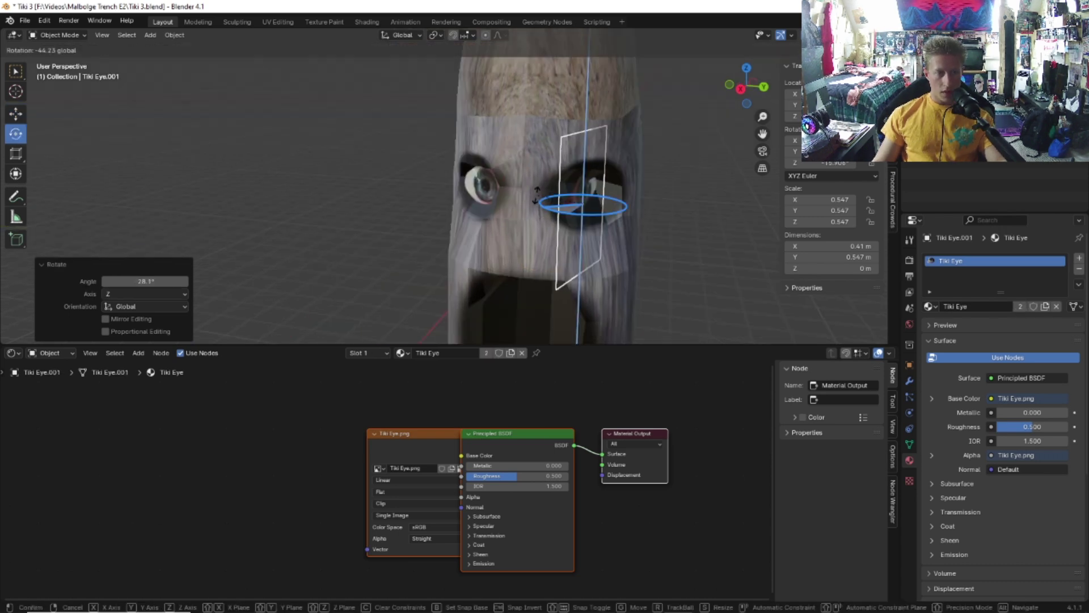
pyautogui.moveTo(529, 194); pyautogui.dragTo(505, 108)
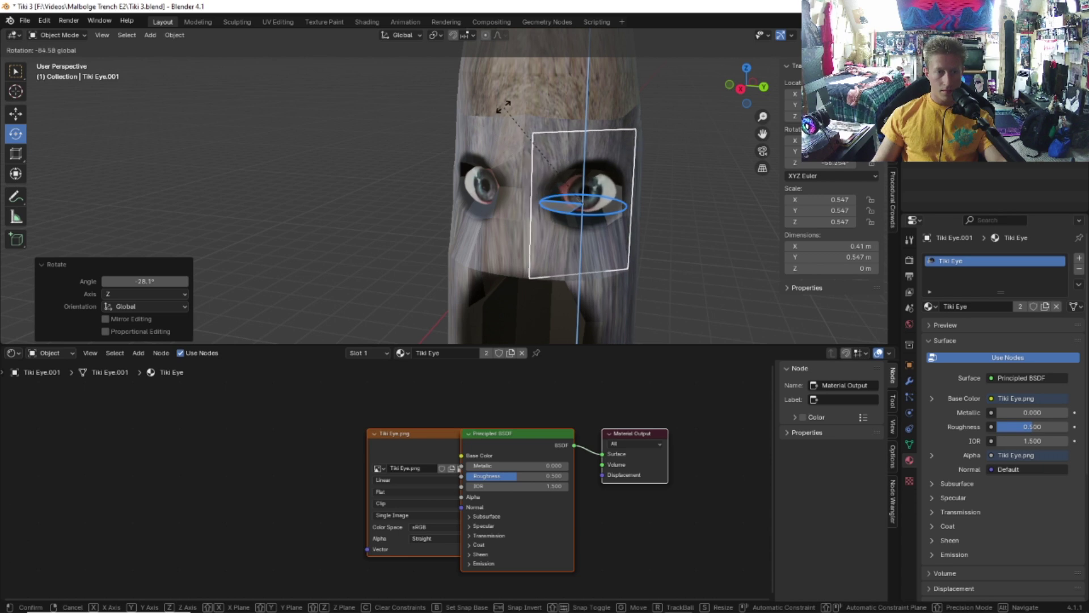